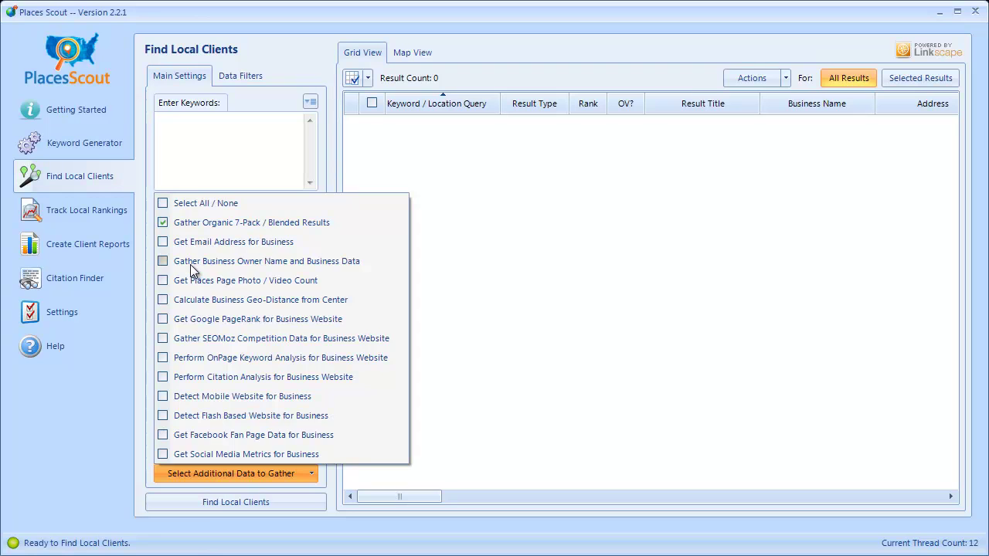
pyautogui.click(193, 266)
pyautogui.click(511, 261)
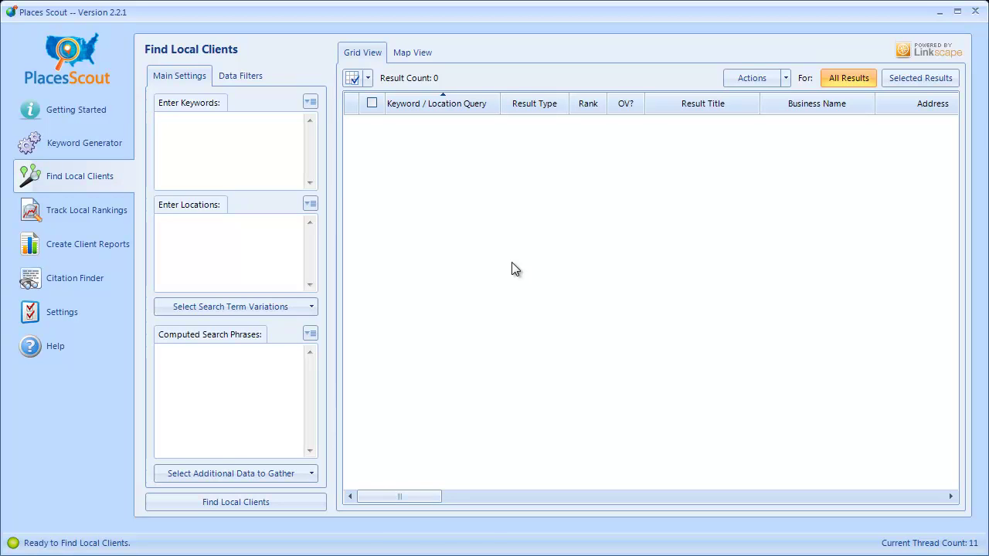
# Open the proxy manager from the program settings and add the copied host:port proxies to the proxy list.
pyautogui.click(86, 325)
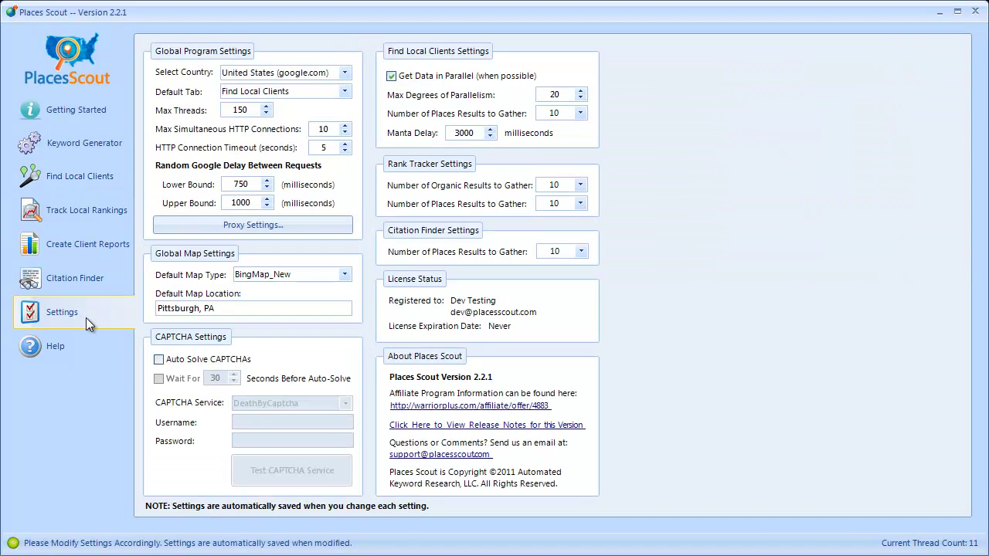
pyautogui.click(240, 224)
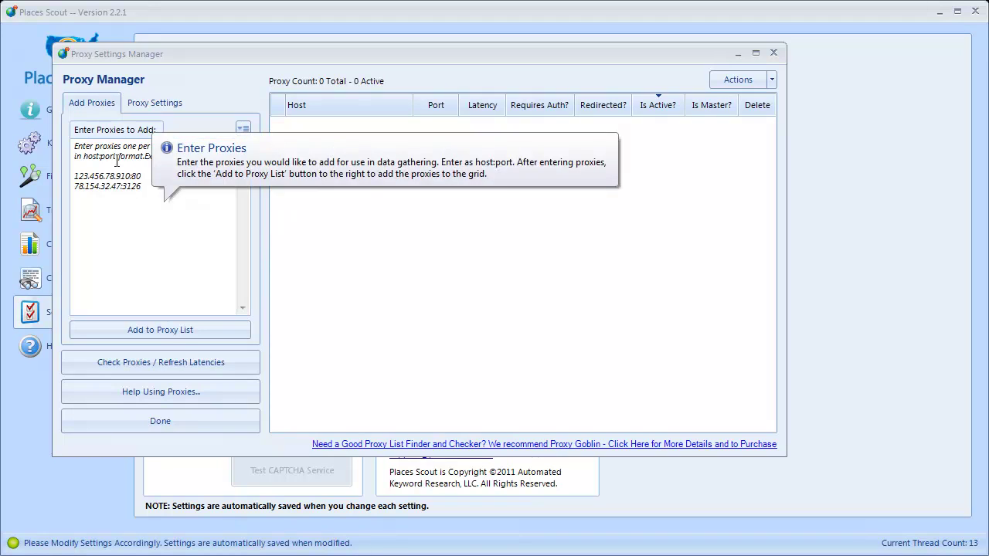
pyautogui.moveTo(108, 141)
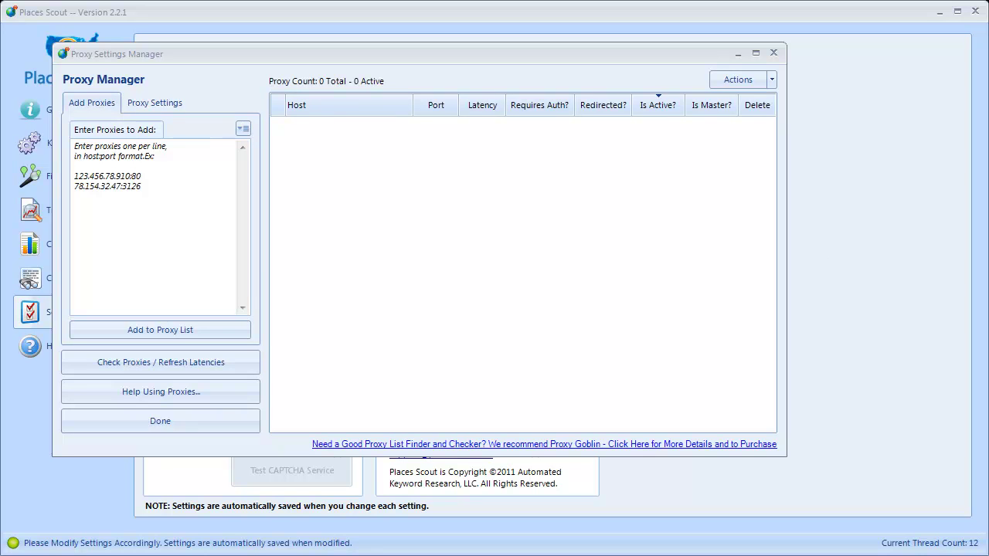
pyautogui.click(95, 155)
pyautogui.hotkey('ctrl', 'v')
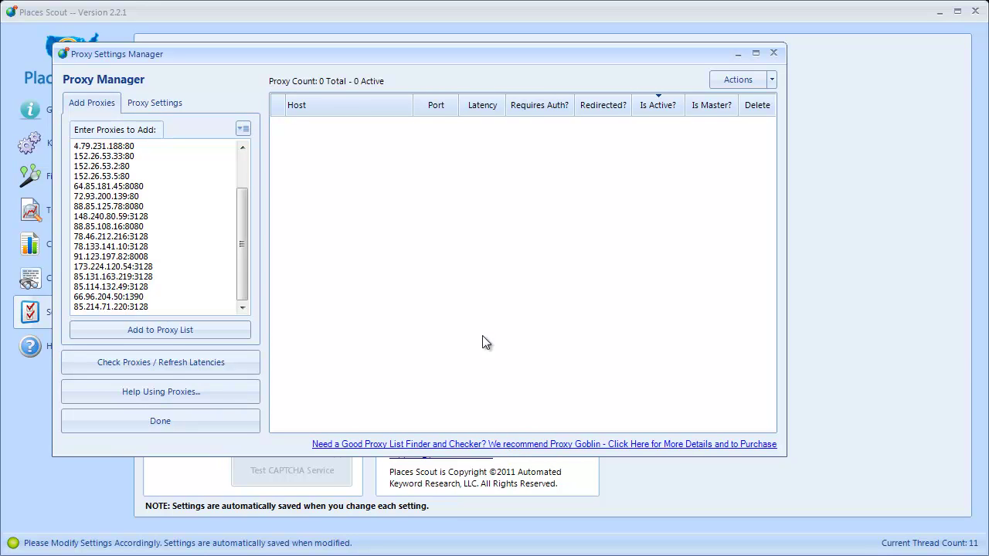
pyautogui.click(181, 226)
pyautogui.click(157, 333)
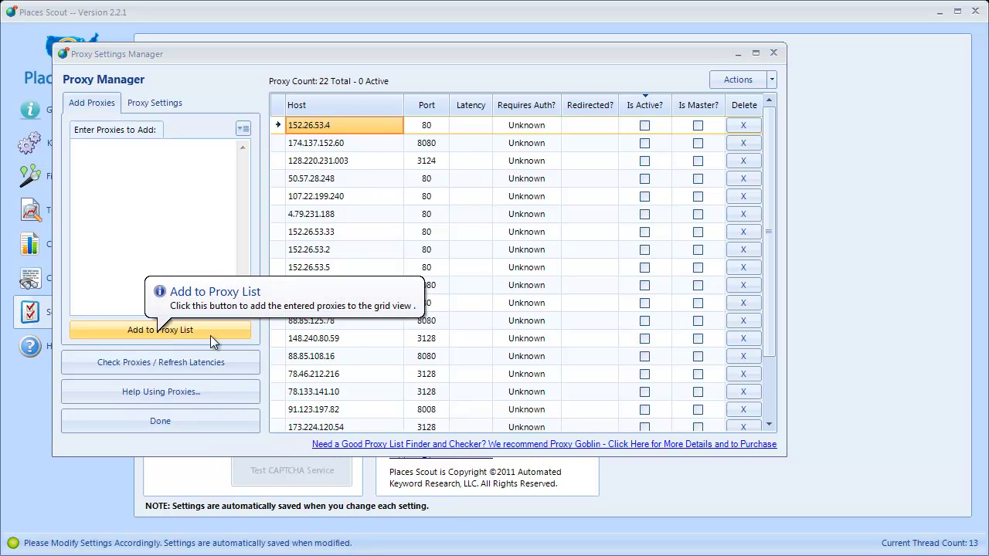
# Check all added proxies and refresh their latencies.
pyautogui.click(384, 246)
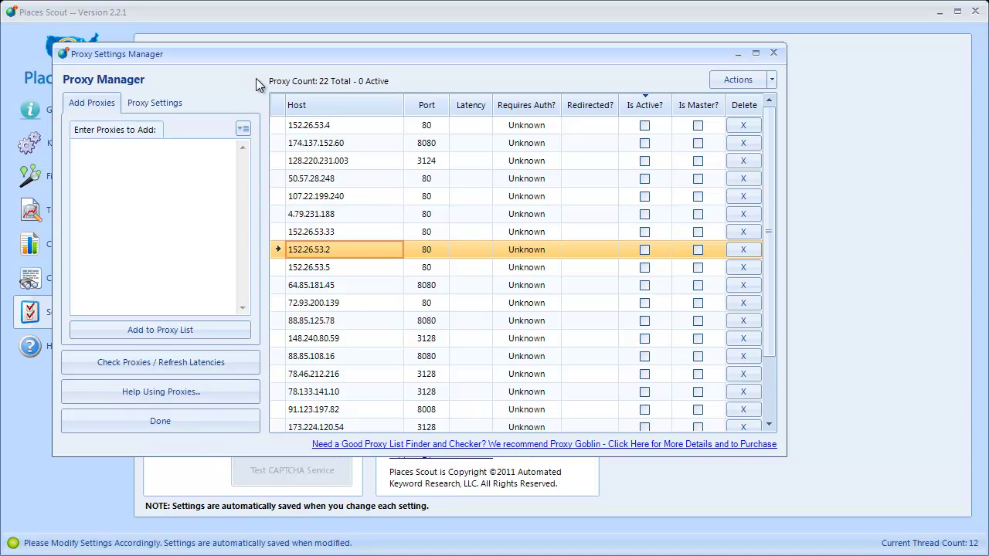
pyautogui.click(183, 366)
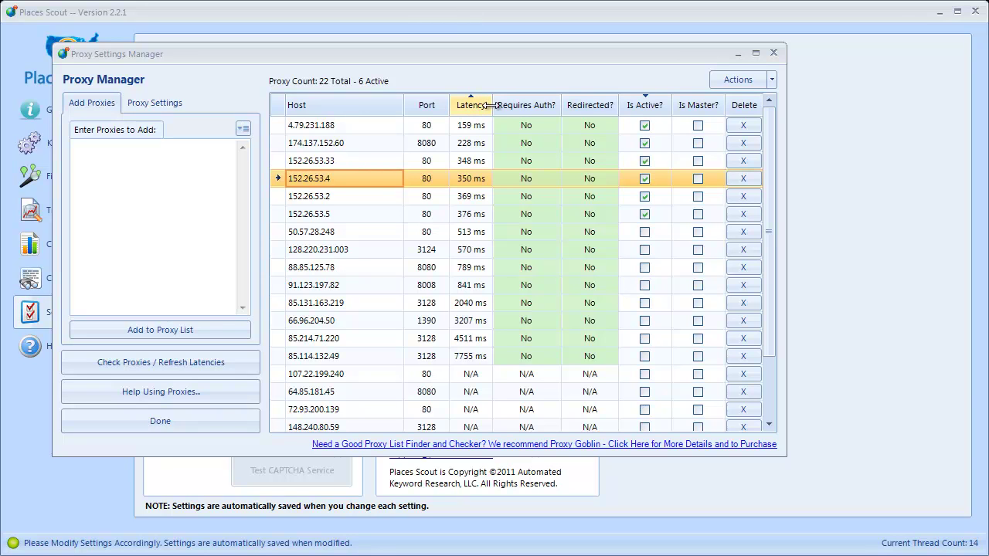
pyautogui.click(510, 129)
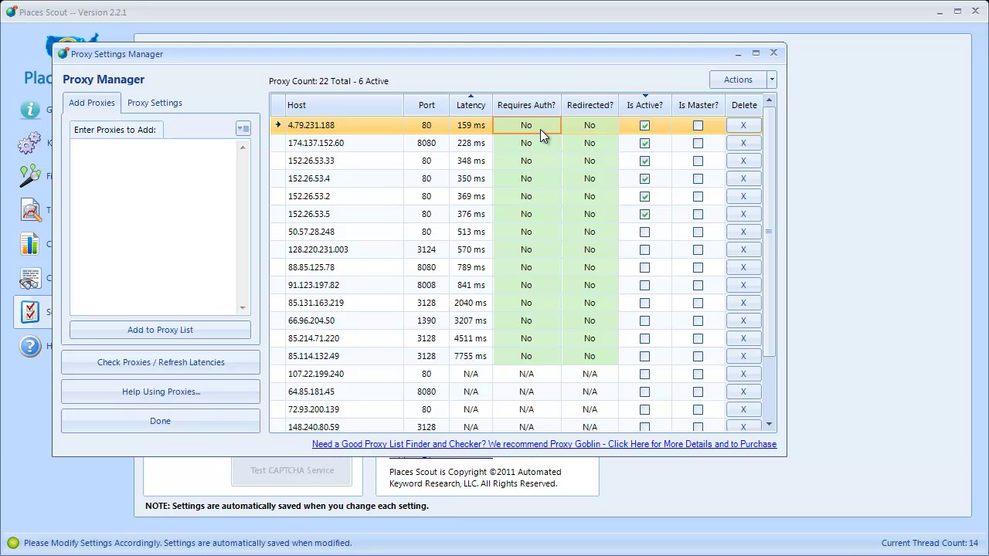
pyautogui.moveTo(770, 176); pyautogui.dragTo(767, 115)
# Mark the proxy 174.137.152.60 as a master proxy and clear that mark again.
pyautogui.click(698, 143)
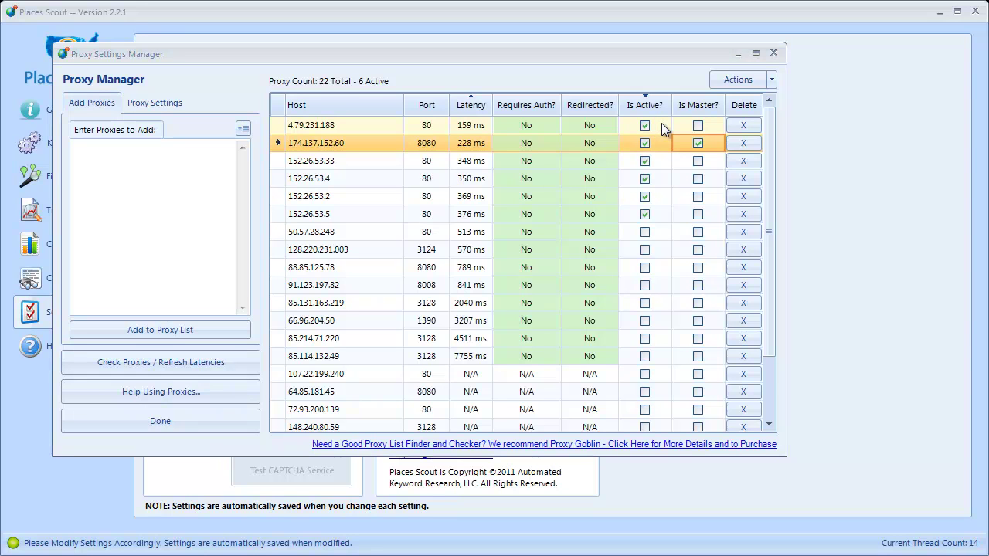
pyautogui.click(697, 145)
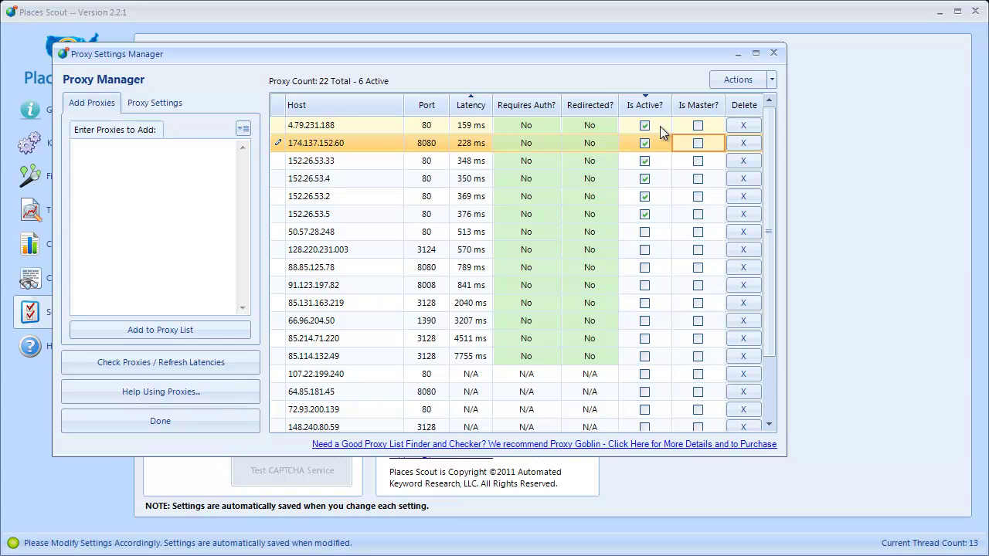
# Review the proxy settings for the debug window, startup and parallel checks, maximum timeouts and maximum active latency.
pyautogui.click(159, 104)
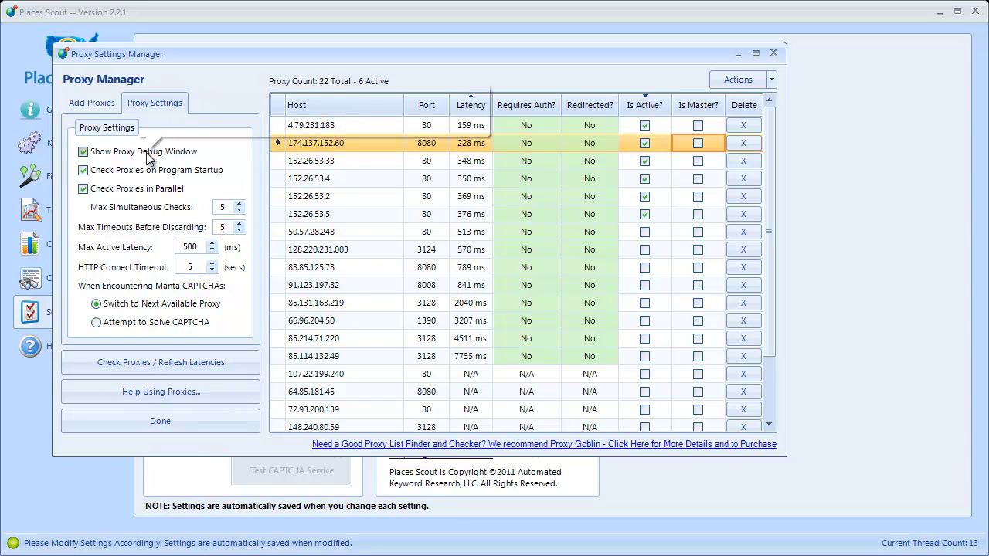
pyautogui.moveTo(149, 159)
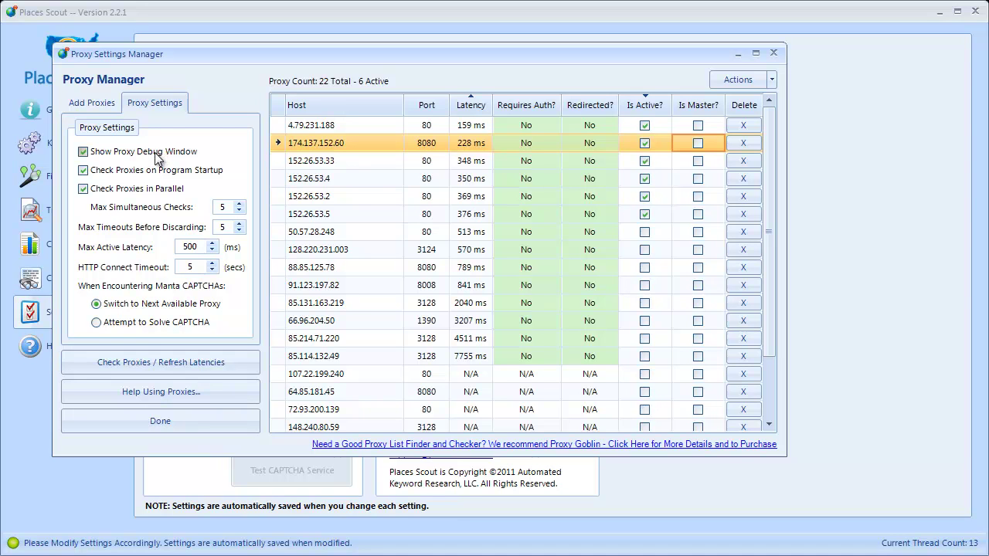
pyautogui.moveTo(141, 178)
pyautogui.moveTo(178, 192)
pyautogui.doubleClick(223, 207)
pyautogui.write('6')
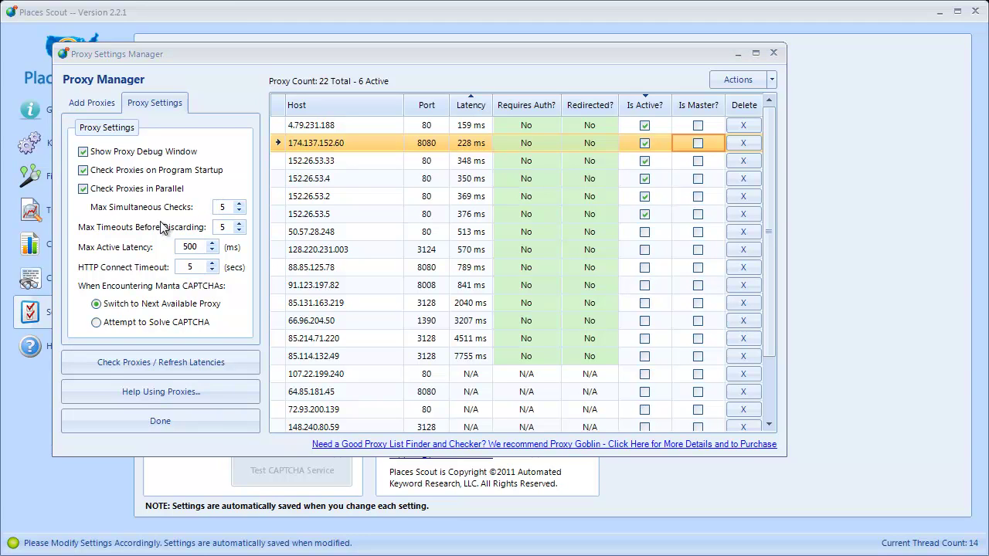
pyautogui.moveTo(156, 230)
pyautogui.moveTo(134, 249)
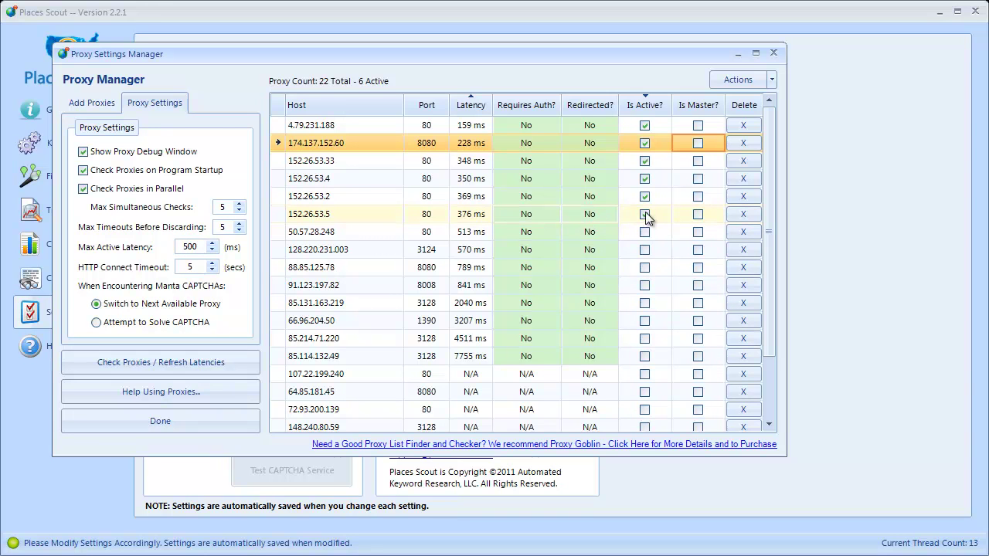
pyautogui.click(645, 125)
pyautogui.click(645, 125)
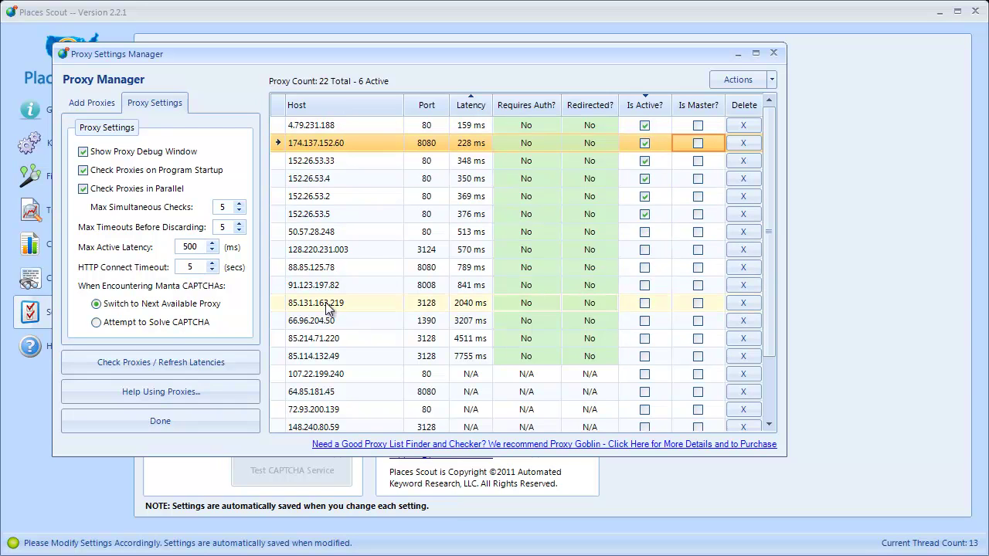
pyautogui.click(645, 214)
pyautogui.click(645, 214)
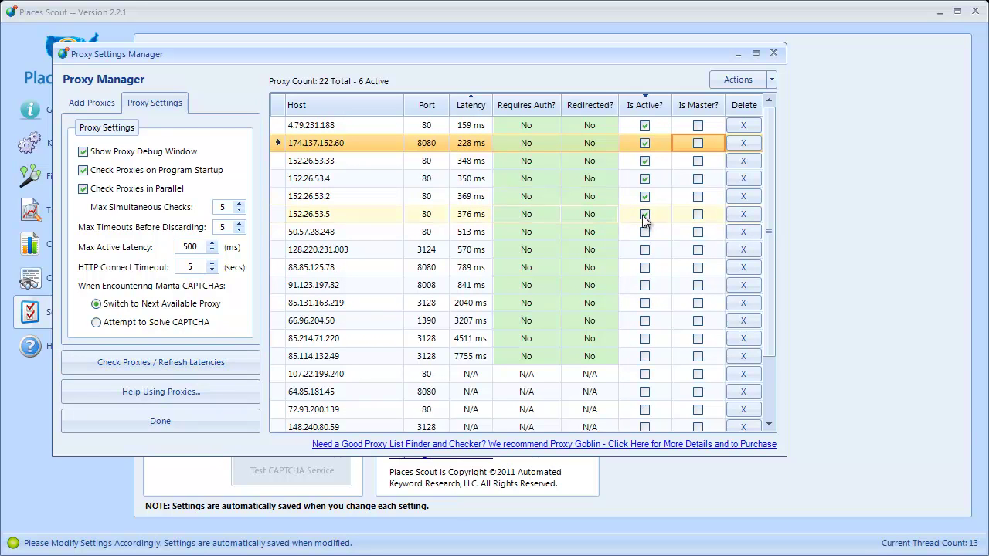
pyautogui.click(645, 216)
pyautogui.click(645, 216)
pyautogui.click(645, 216)
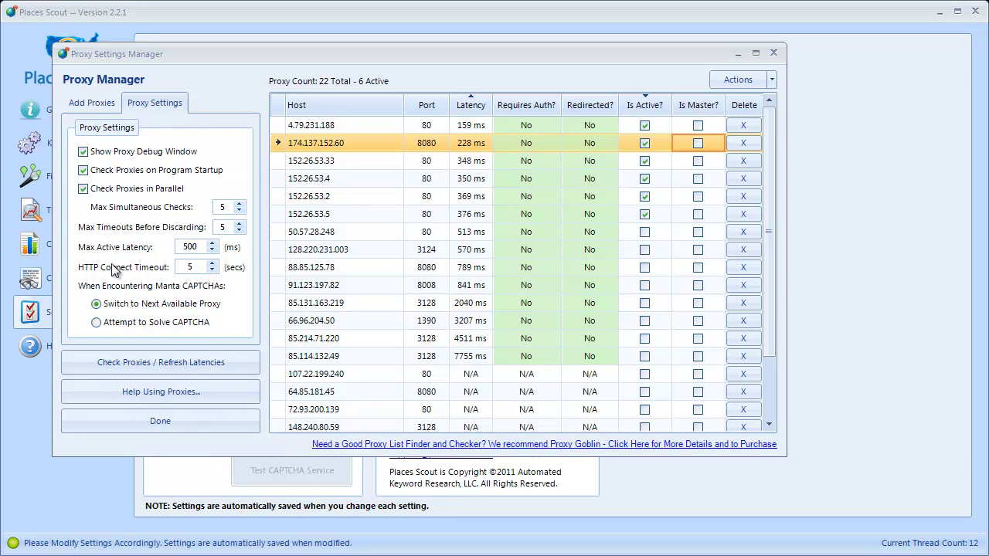
# Review the HTTP connect timeout and the options for handling Manta CAPTCHAs.
pyautogui.moveTo(113, 268)
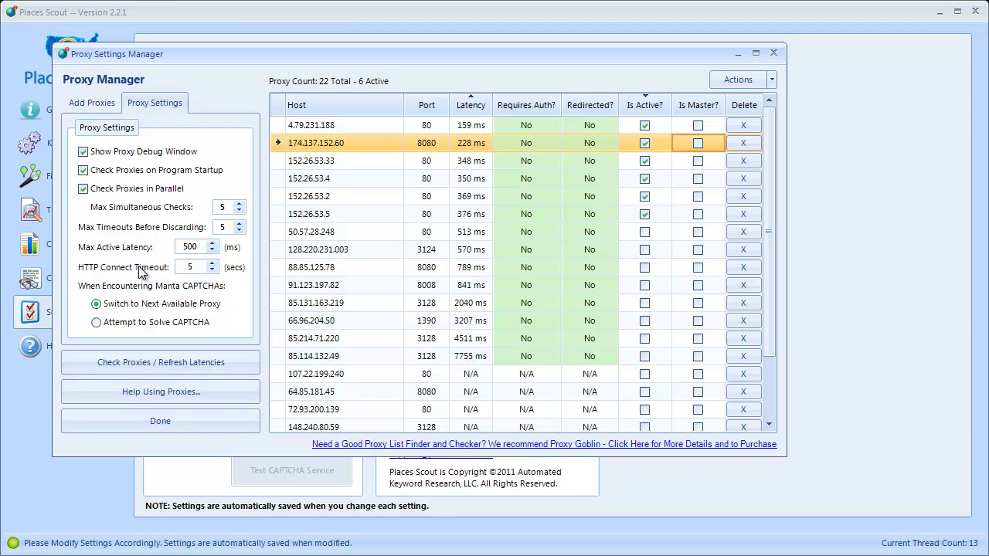
pyautogui.click(197, 267)
pyautogui.moveTo(128, 290)
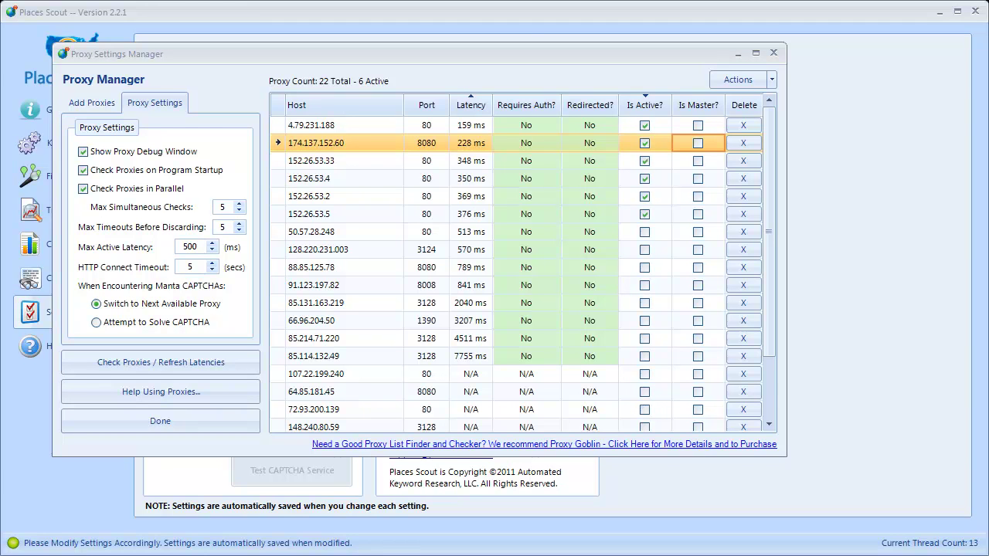
# Sort the proxy list by host, port and latency, and restore its default sort order.
pyautogui.click(738, 81)
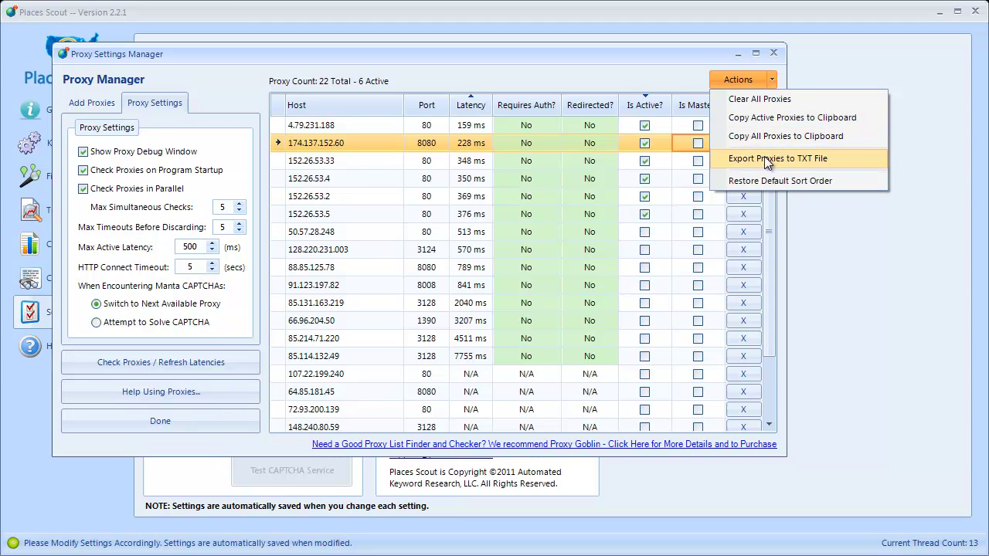
pyautogui.click(323, 106)
pyautogui.click(427, 106)
pyautogui.click(466, 105)
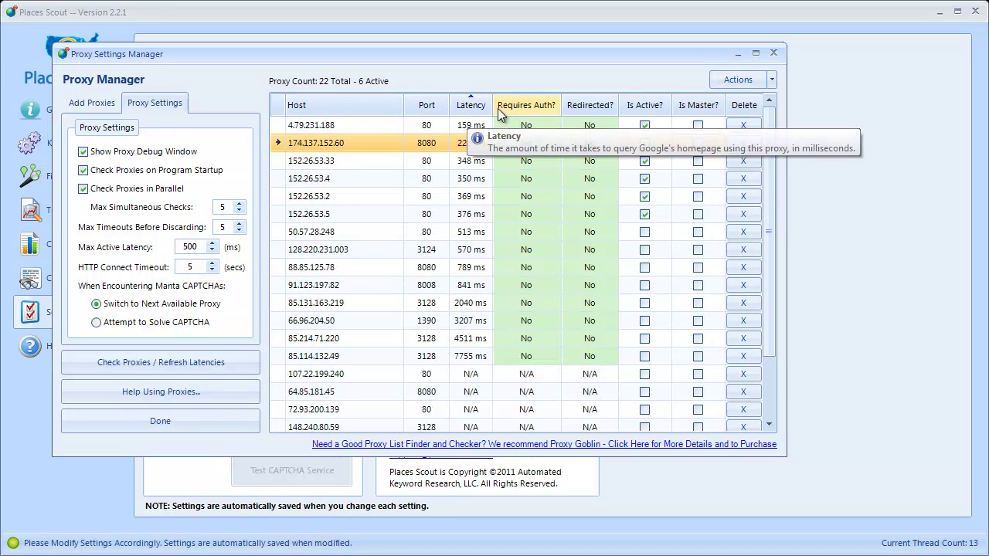
pyautogui.click(476, 104)
pyautogui.click(476, 106)
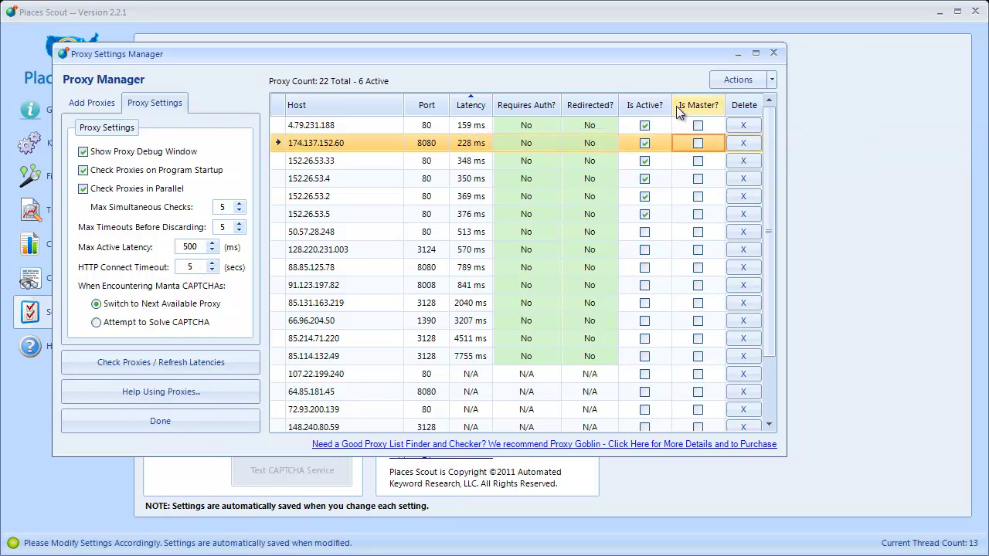
pyautogui.click(739, 82)
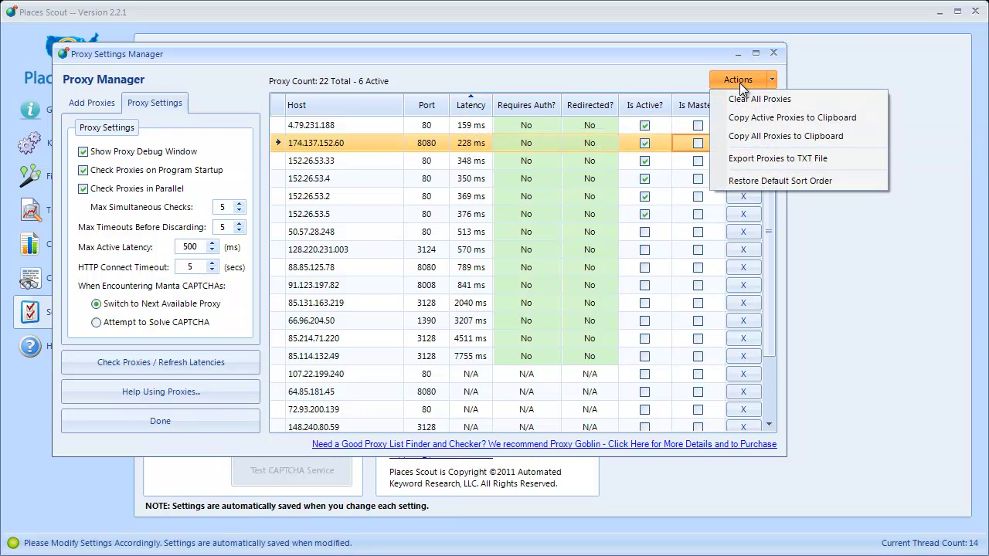
pyautogui.click(758, 181)
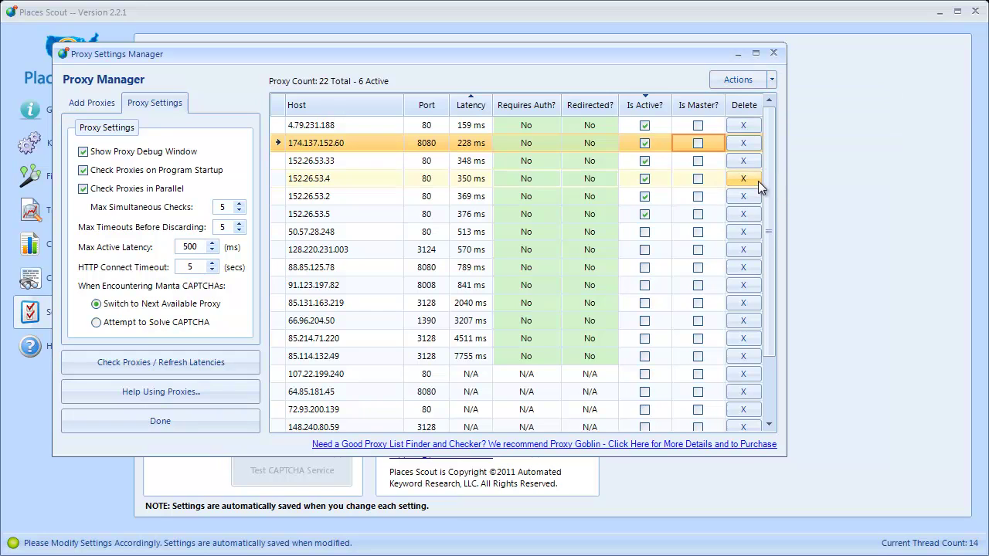
# Select the proxies from 174.137.152.60 down to 91.123.197.82 and view the options for copying or deleting them.
pyautogui.click(646, 143)
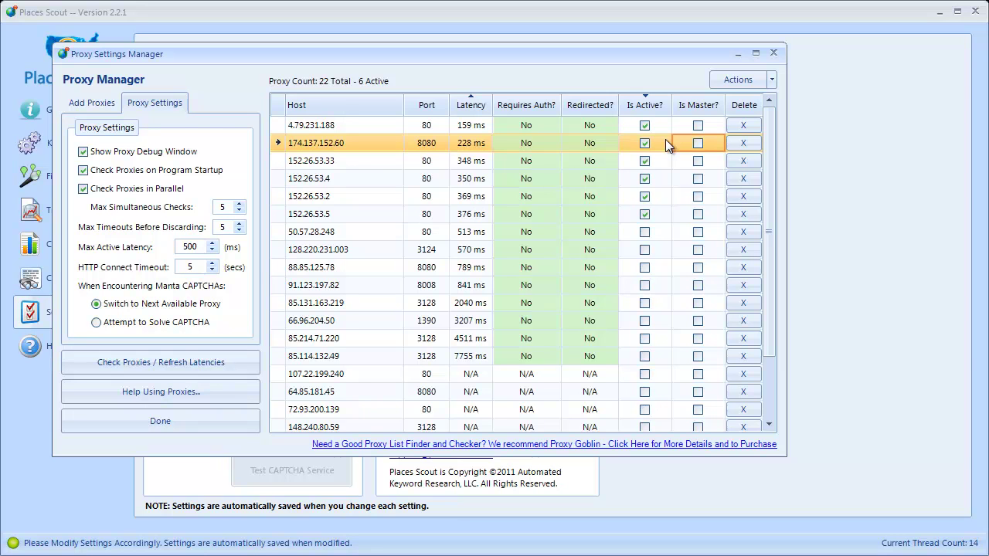
pyautogui.click(340, 146)
pyautogui.moveTo(341, 157); pyautogui.dragTo(359, 282)
pyautogui.rightClick(334, 140)
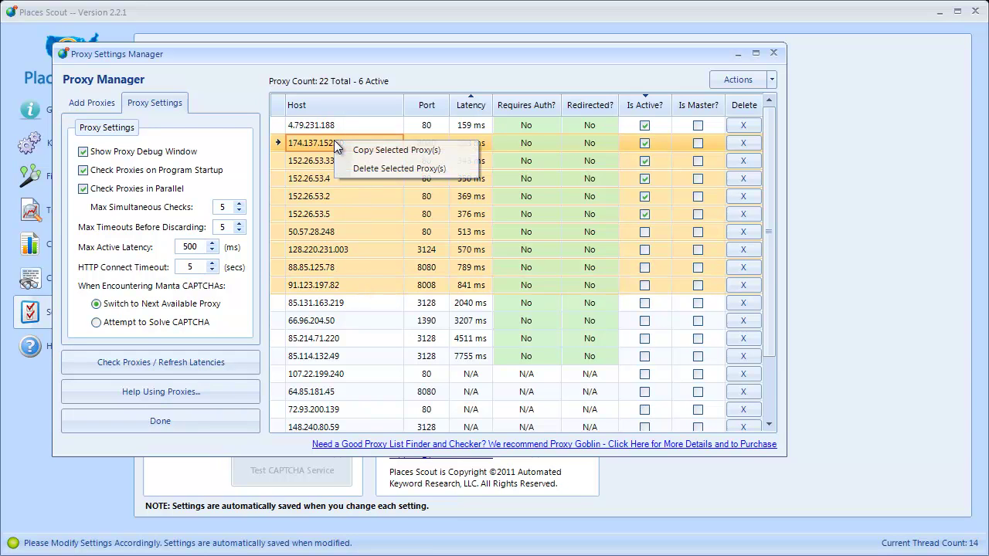
pyautogui.click(389, 169)
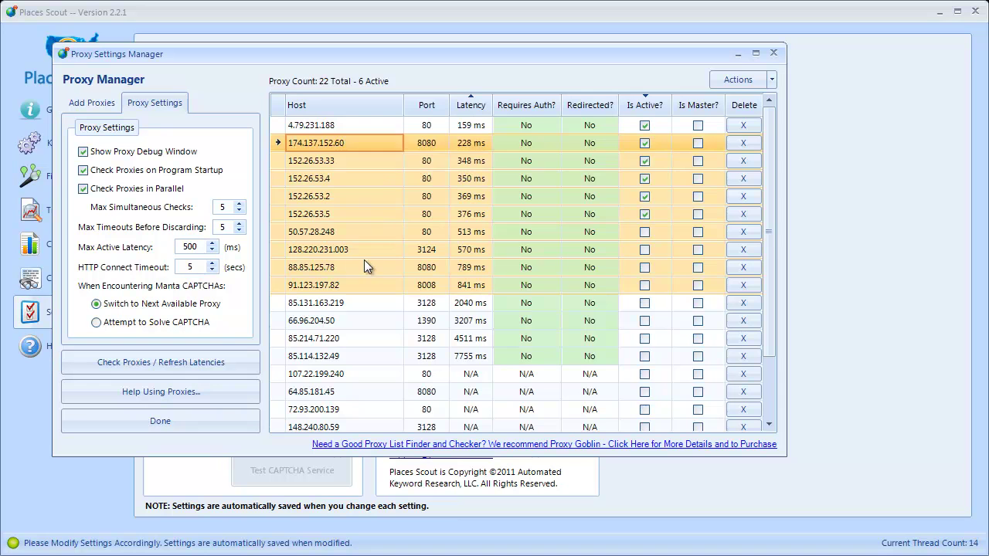
# Delete all proxies whose latency is N/A, along with the single proxy 85.114.132.49.
pyautogui.scroll(-2, 366, 255)
pyautogui.moveTo(333, 303); pyautogui.dragTo(381, 421)
pyautogui.rightClick(335, 297)
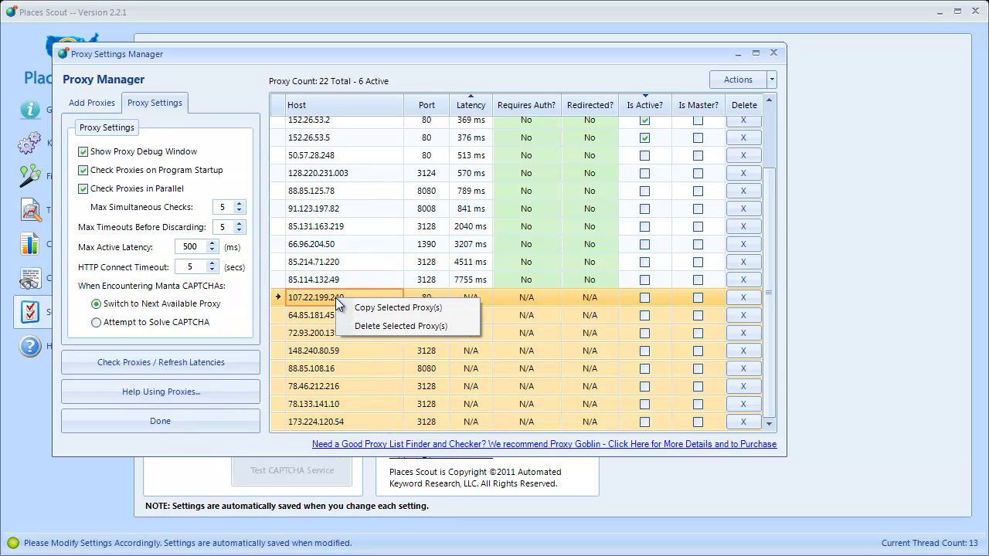
pyautogui.click(373, 321)
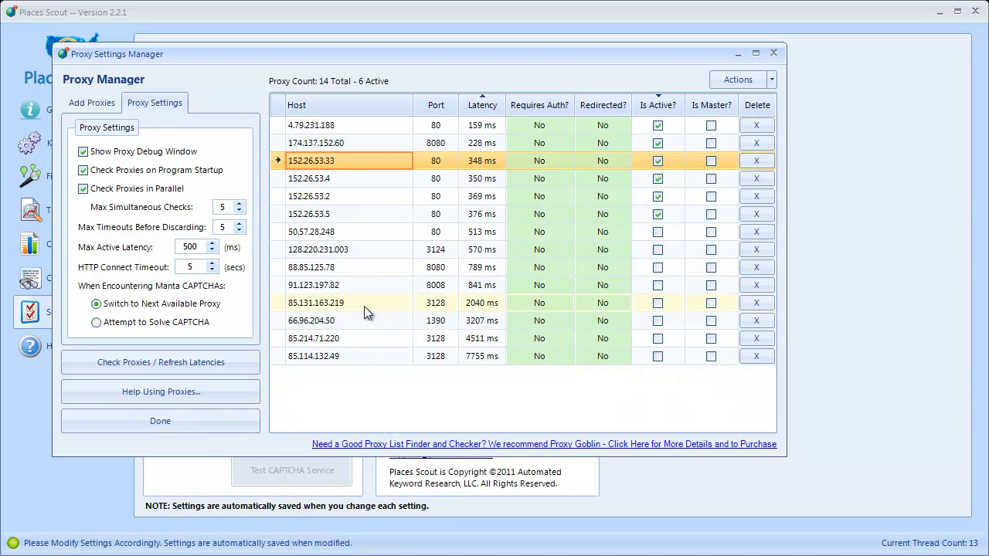
pyautogui.click(756, 356)
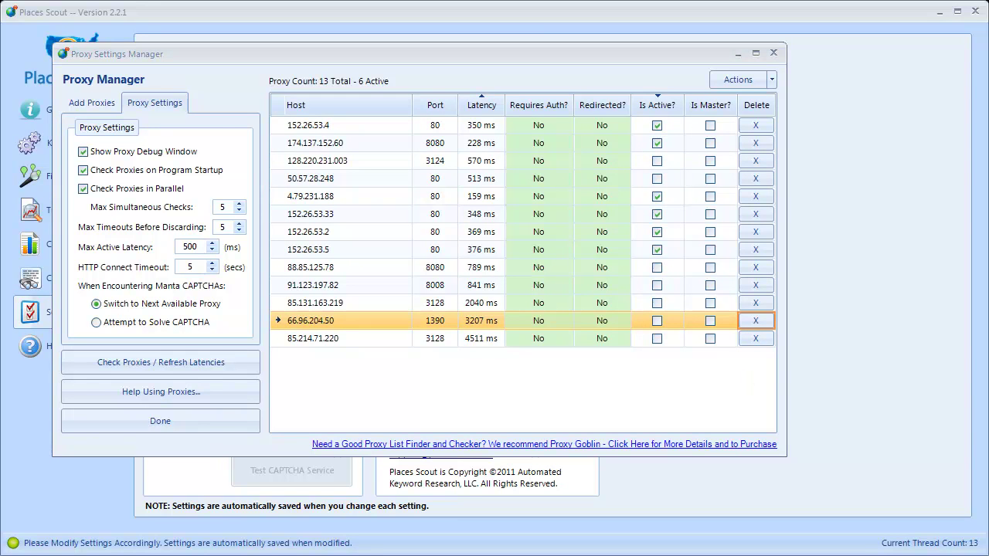
# Activate the proxies 128.220.231.003 and 50.57.28.248, and close the proxy manager.
pyautogui.click(91, 103)
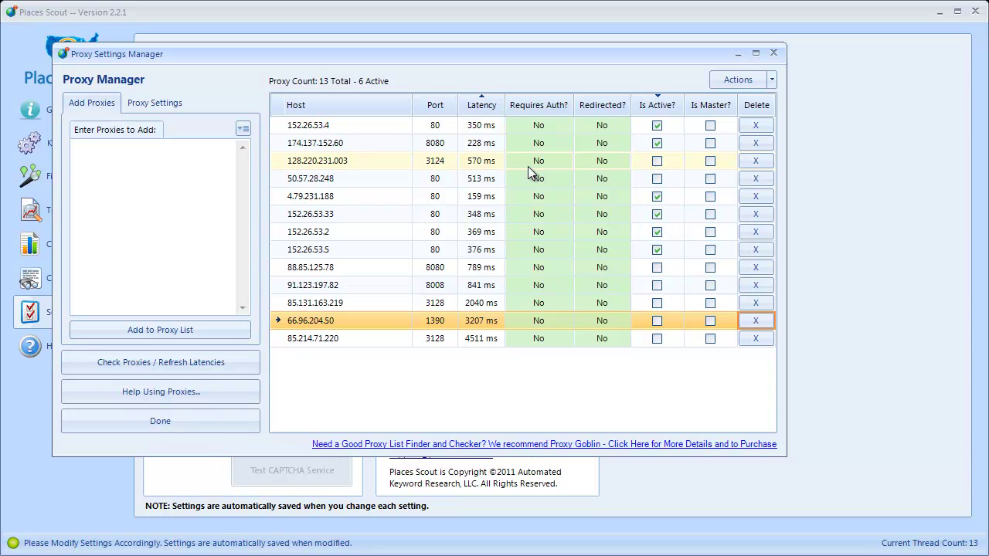
pyautogui.click(600, 163)
pyautogui.click(657, 161)
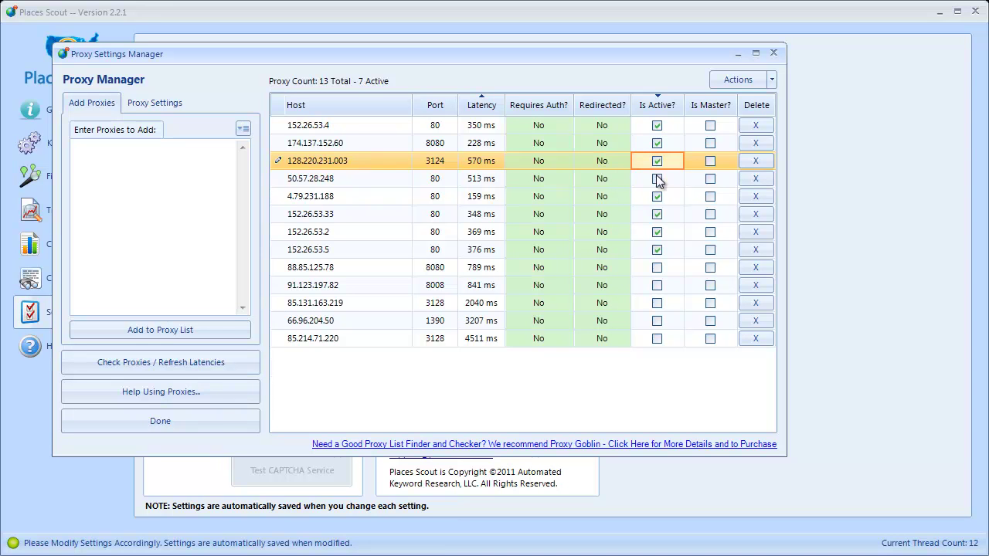
pyautogui.click(657, 178)
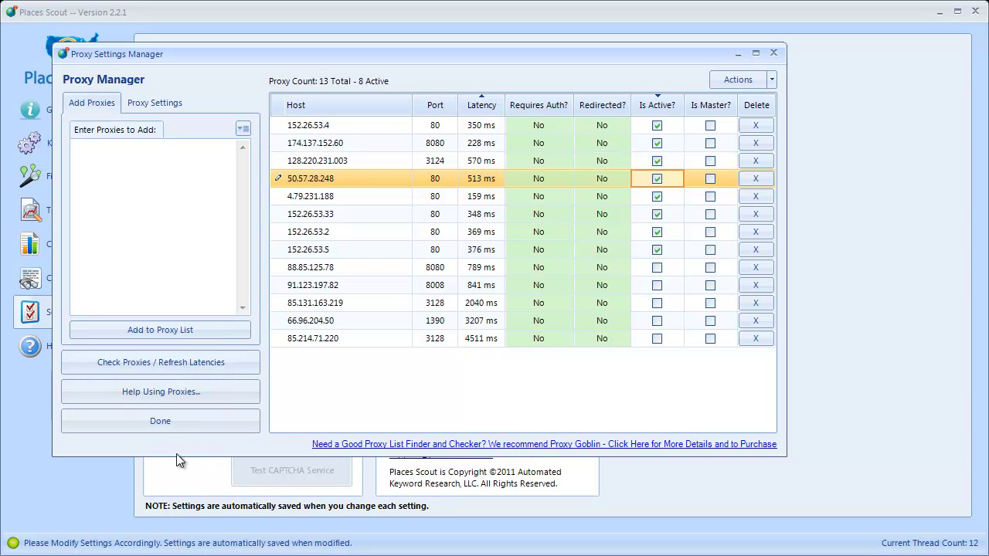
pyautogui.click(170, 420)
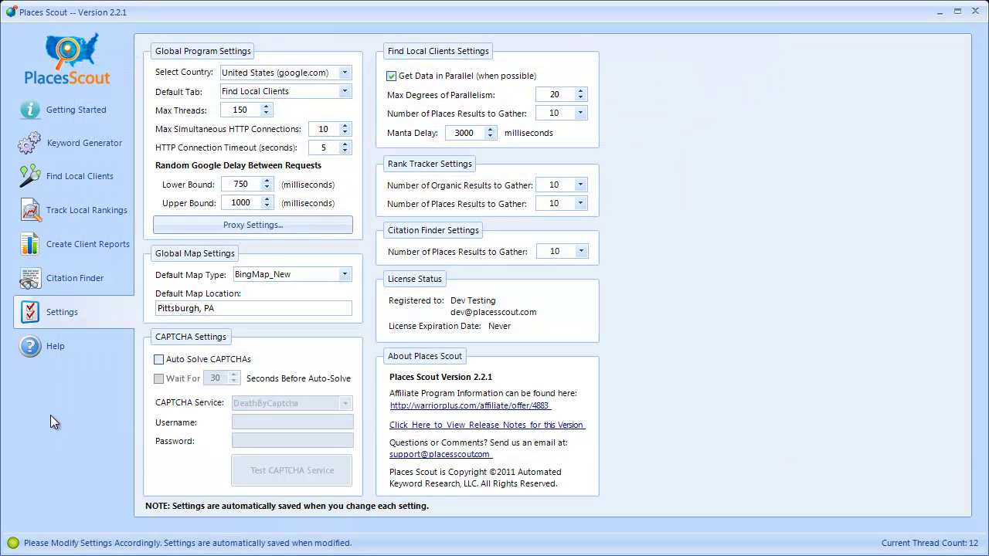
# Set up a local client search with the keyword restaurants and location pittsburgh, and view the additional data that can be gathered.
pyautogui.click(60, 176)
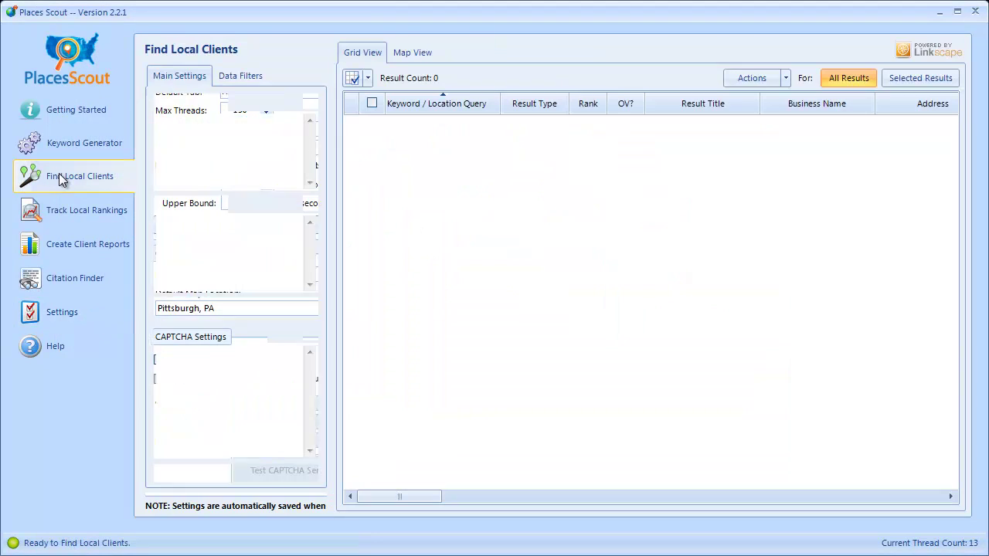
pyautogui.click(219, 153)
pyautogui.write('restaurants')
pyautogui.press('Tab')
pyautogui.write('pittsburgh')
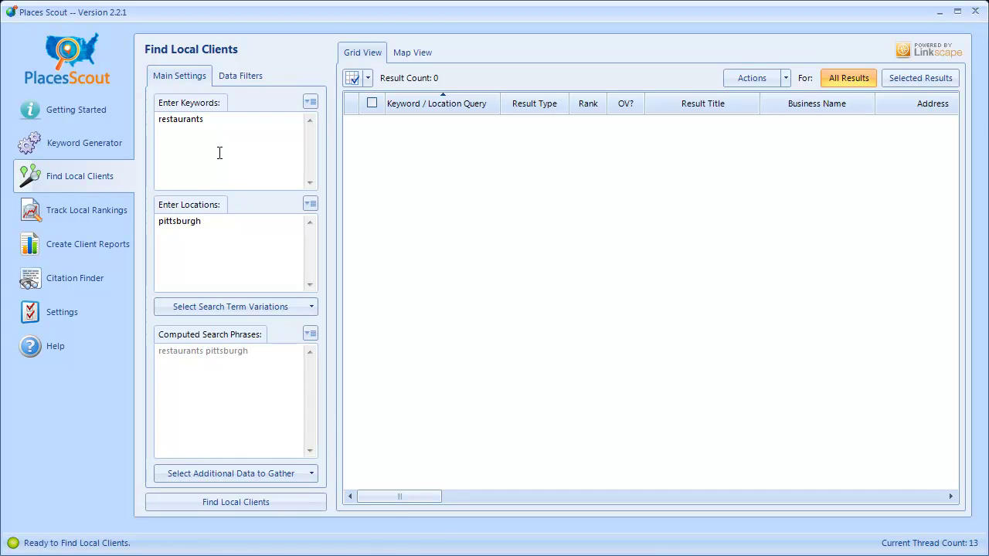
pyautogui.click(213, 476)
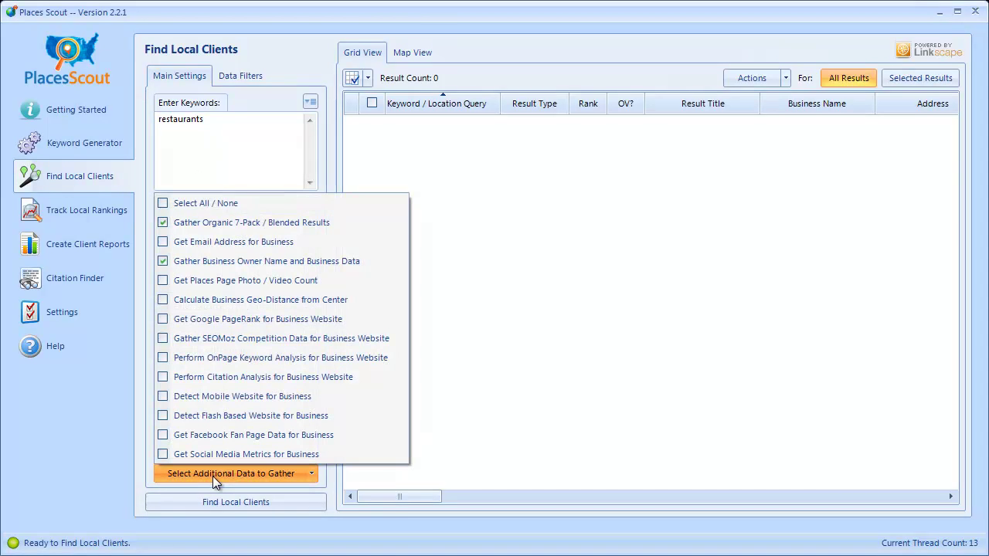
# Set the number of Places results to gather for Find Local Clients to 100, and view the explanation of the Manta delay.
pyautogui.click(78, 307)
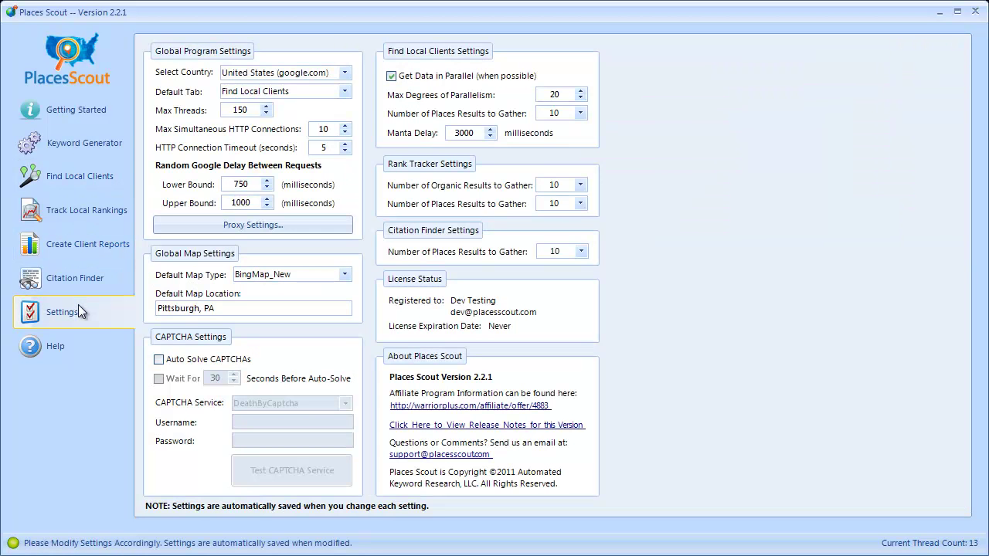
pyautogui.click(579, 114)
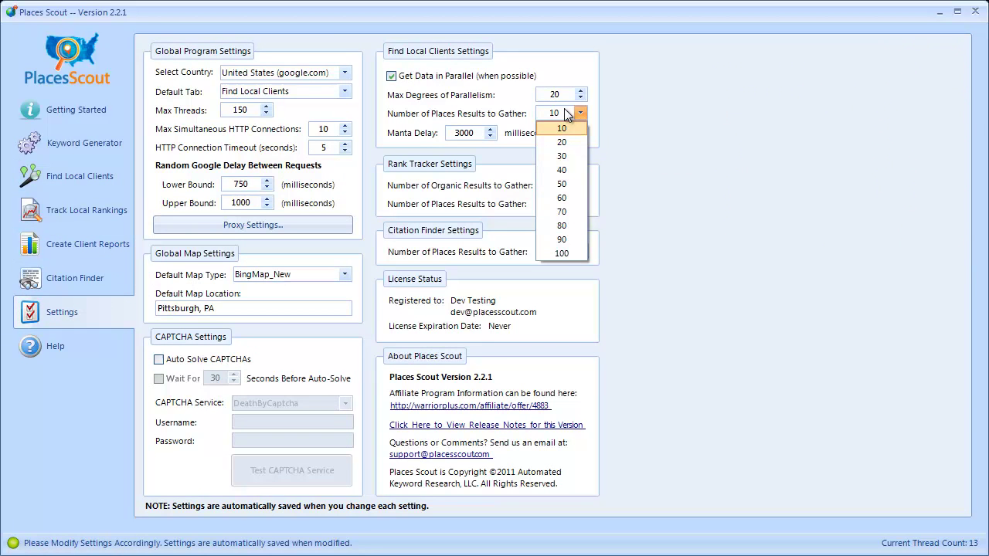
pyautogui.click(558, 254)
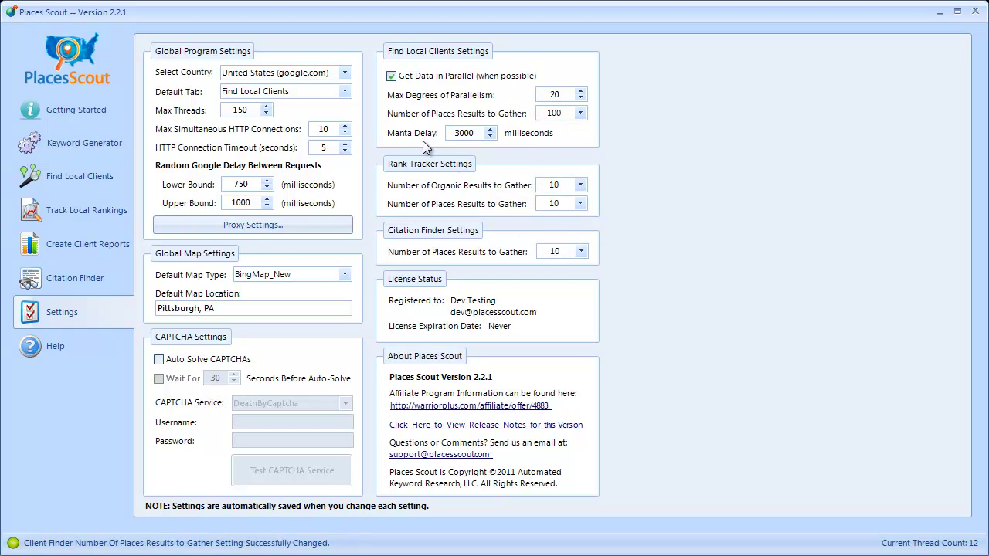
pyautogui.moveTo(422, 139)
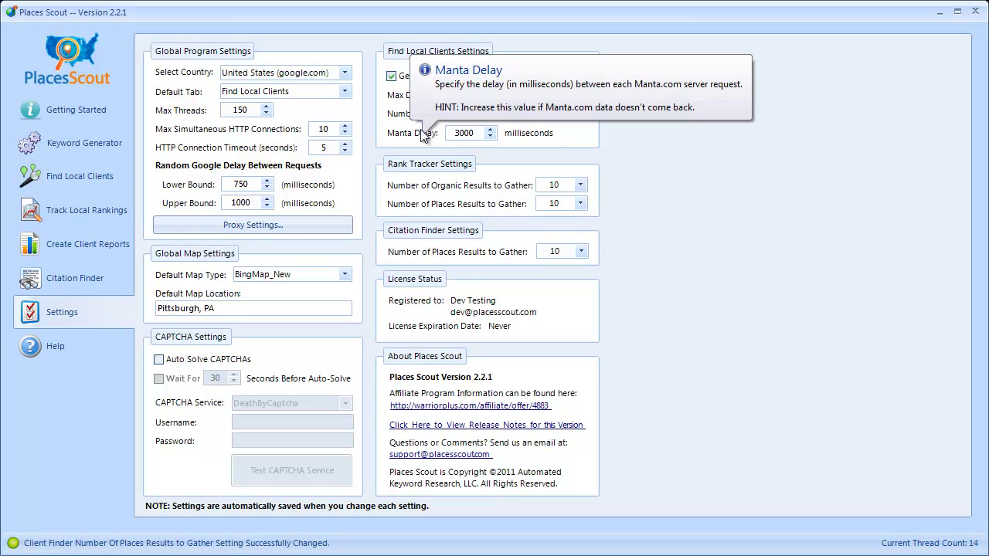
# Run the local client search for Pittsburgh restaurants and inspect the usable proxies in the Proxy Debug window.
pyautogui.click(91, 177)
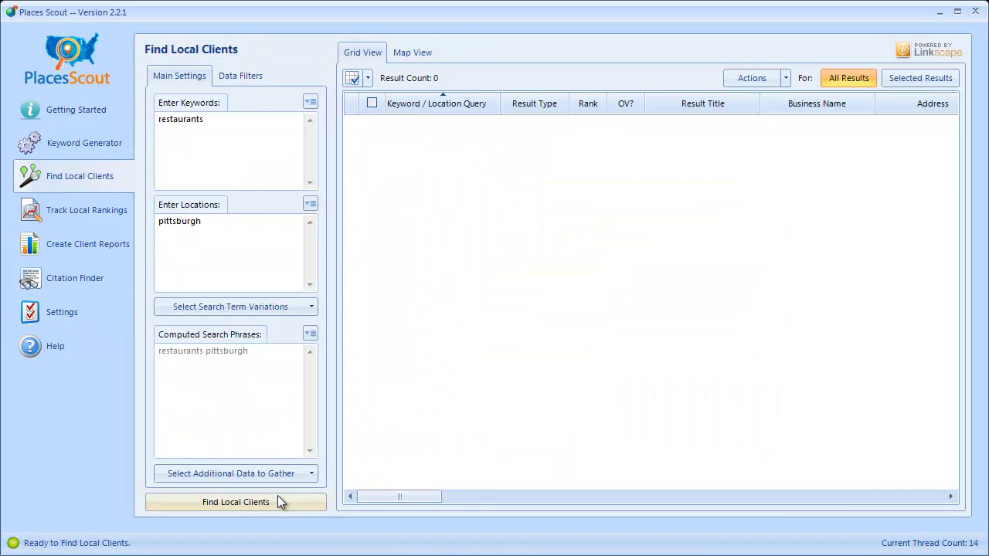
pyautogui.click(252, 502)
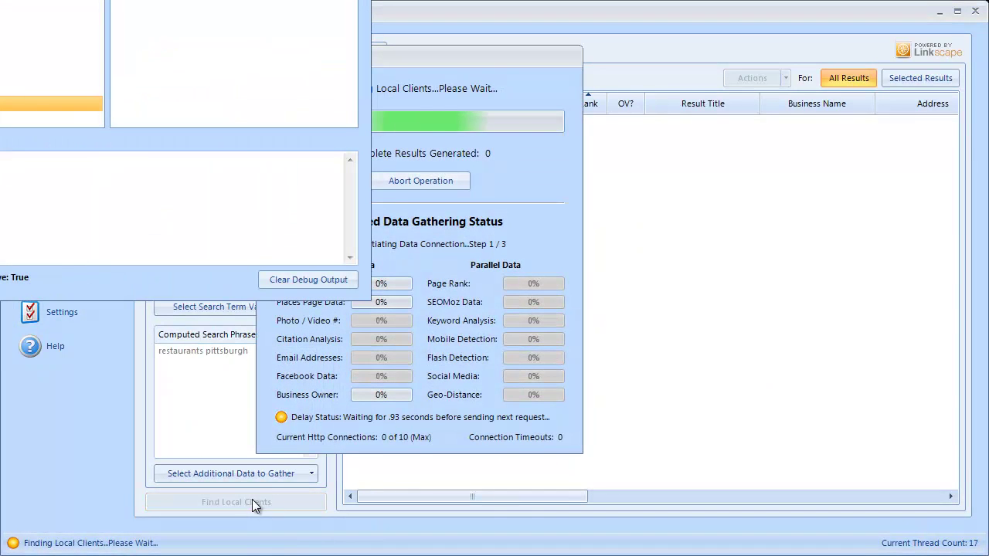
pyautogui.moveTo(214, 97); pyautogui.dragTo(716, 92)
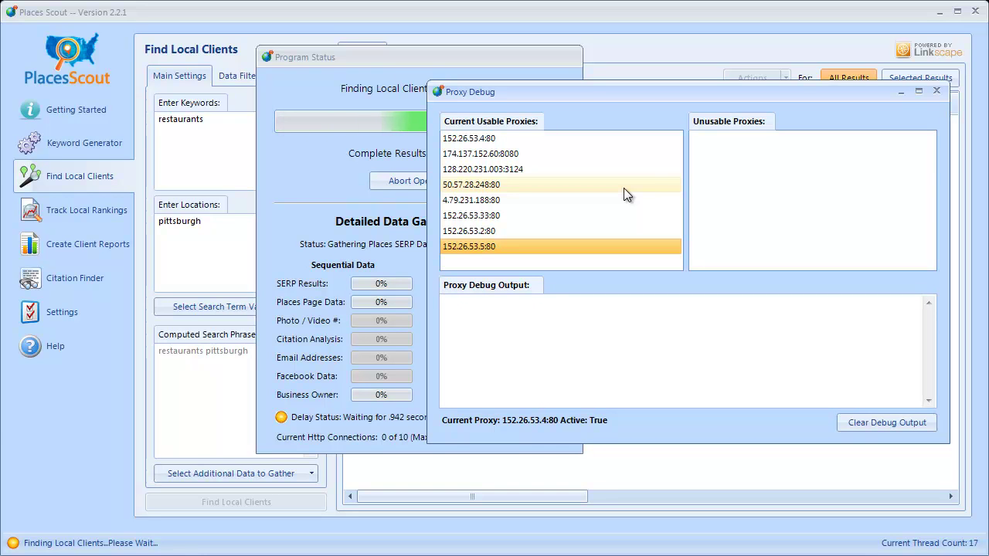
pyautogui.click(517, 136)
pyautogui.click(518, 153)
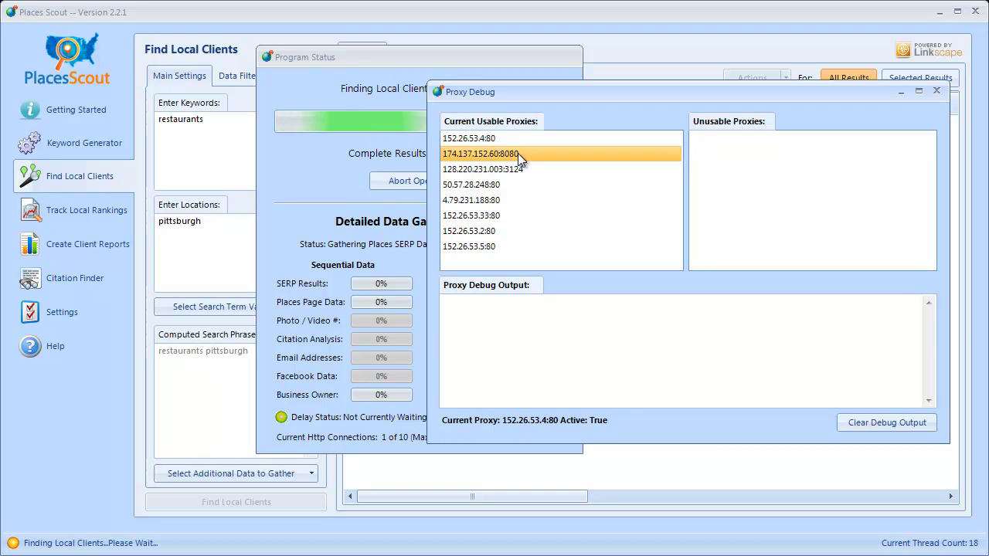
pyautogui.click(511, 172)
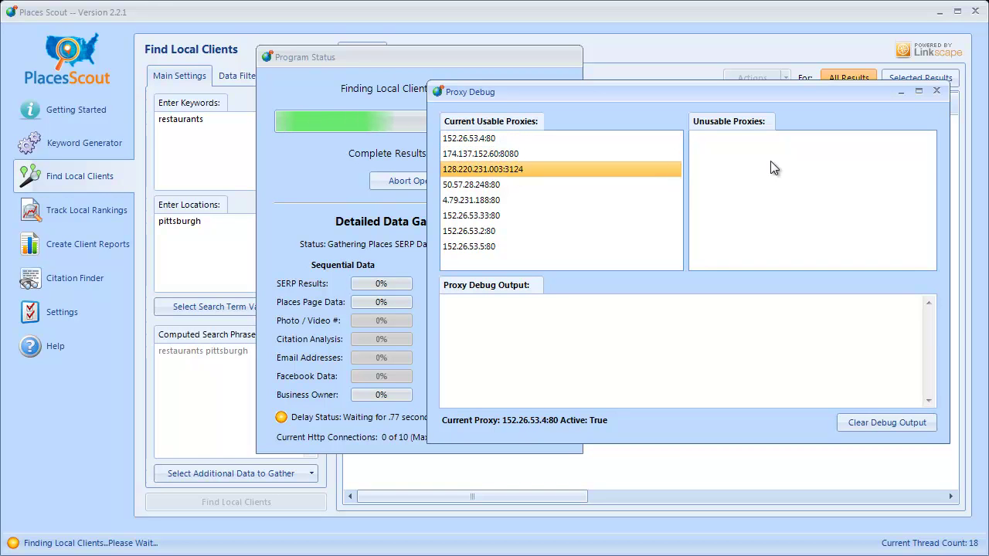
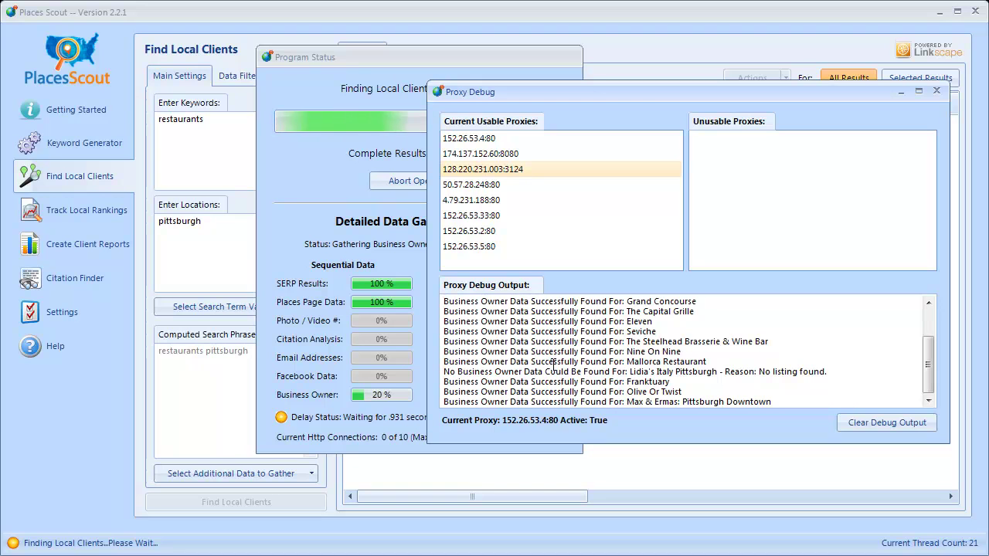
# Examine the business owner entries in the proxy debug output and the detailed data gathering status of the running search.
pyautogui.click(550, 372)
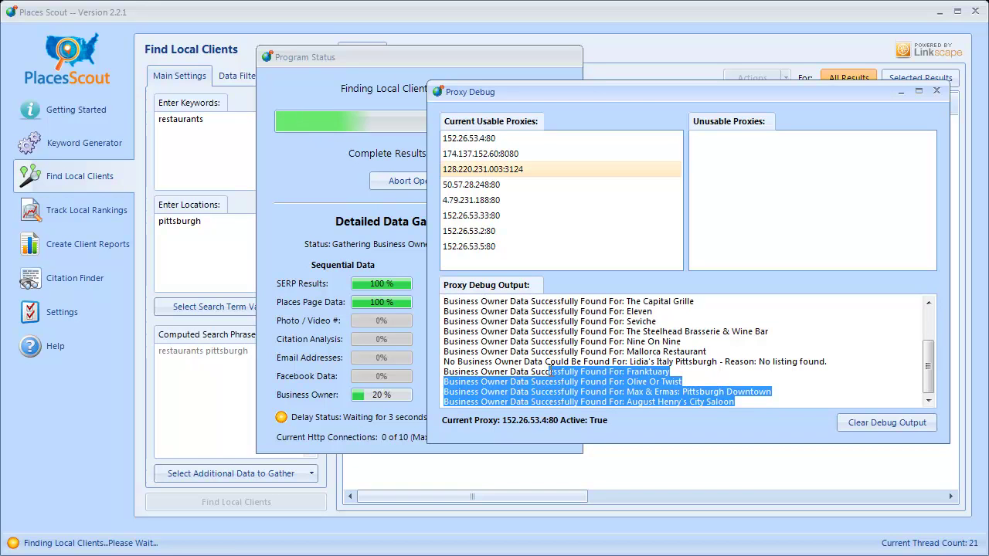
pyautogui.click(550, 373)
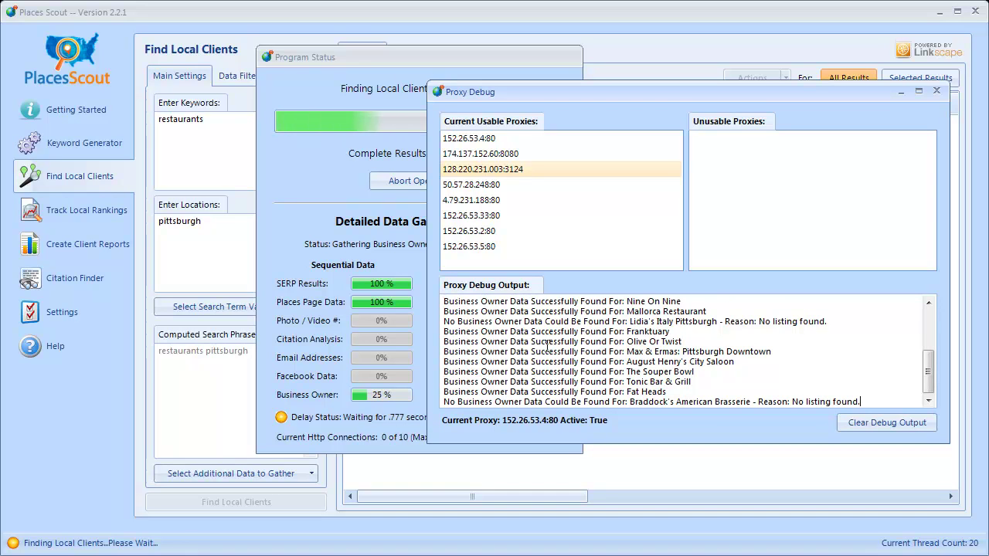
pyautogui.click(308, 179)
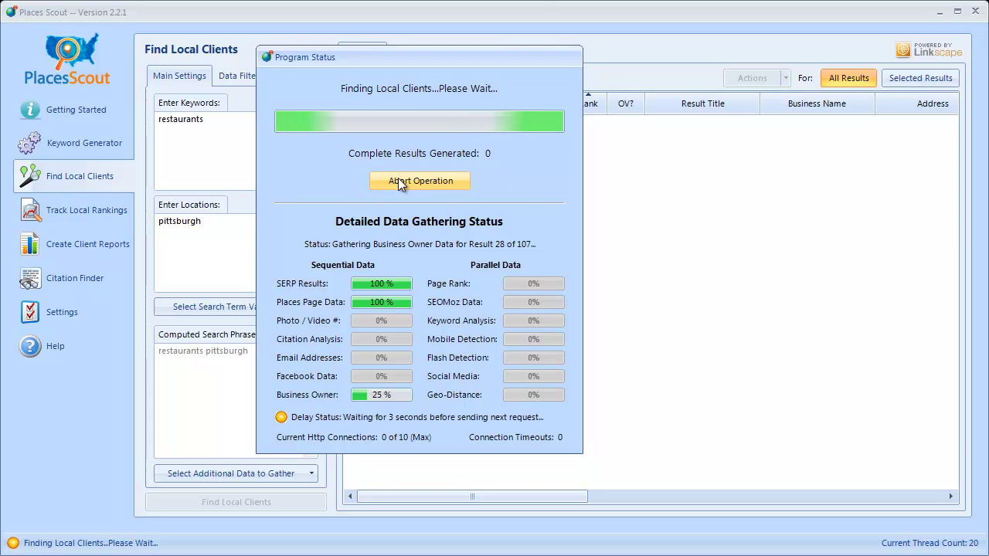
pyautogui.moveTo(556, 533)
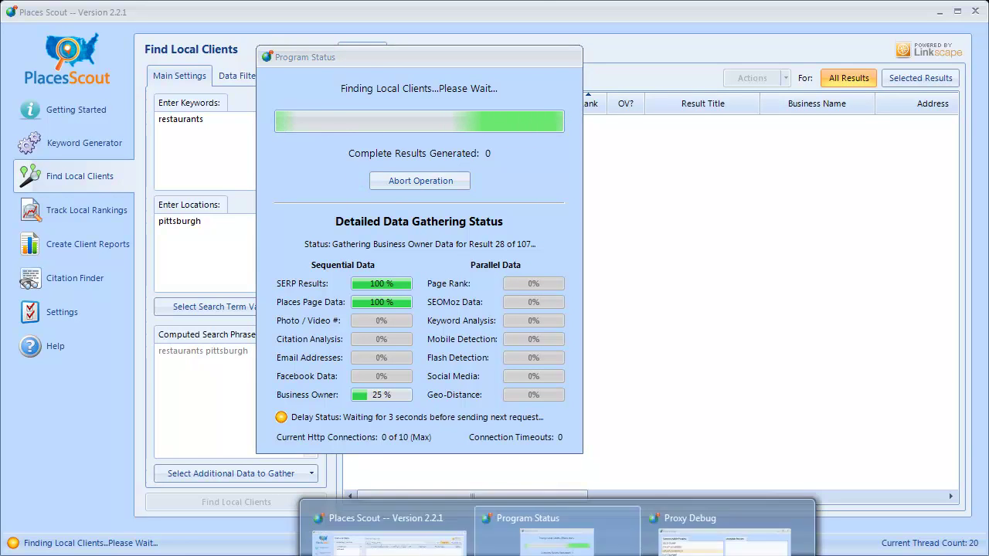
pyautogui.click(724, 537)
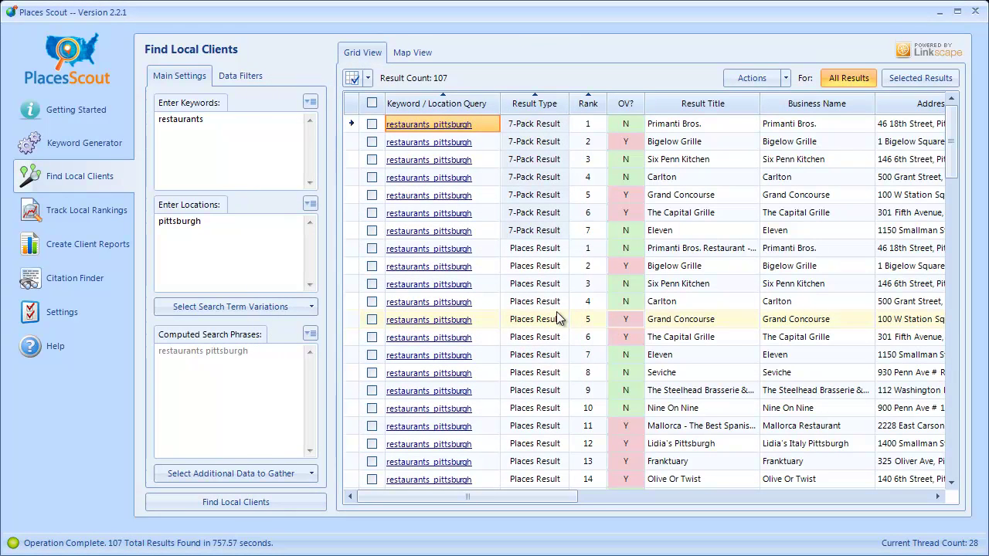
# Examine the contact names in the Pittsburgh results, comparing linked N/A entries with unlinked ones.
pyautogui.moveTo(533, 494); pyautogui.dragTo(719, 495)
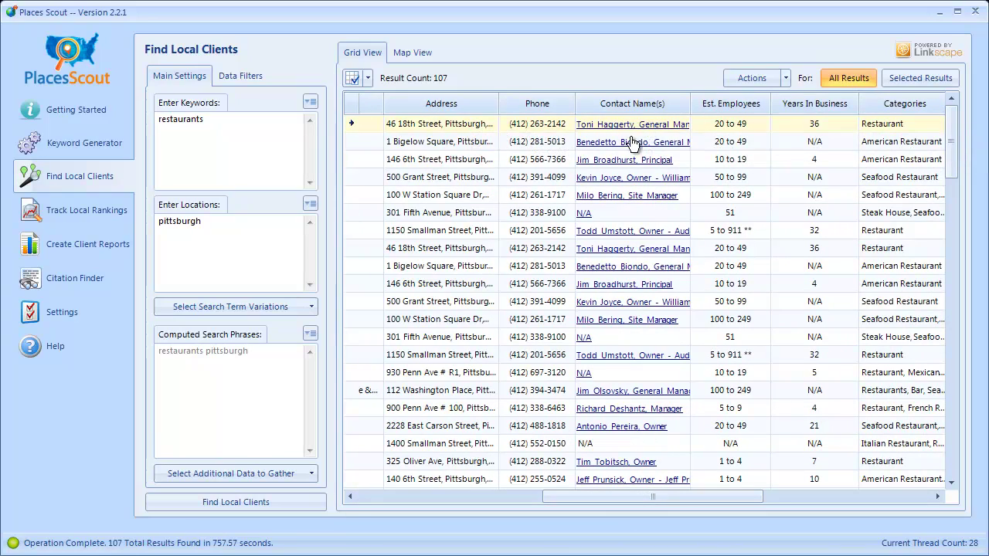
pyautogui.moveTo(953, 133); pyautogui.dragTo(951, 158)
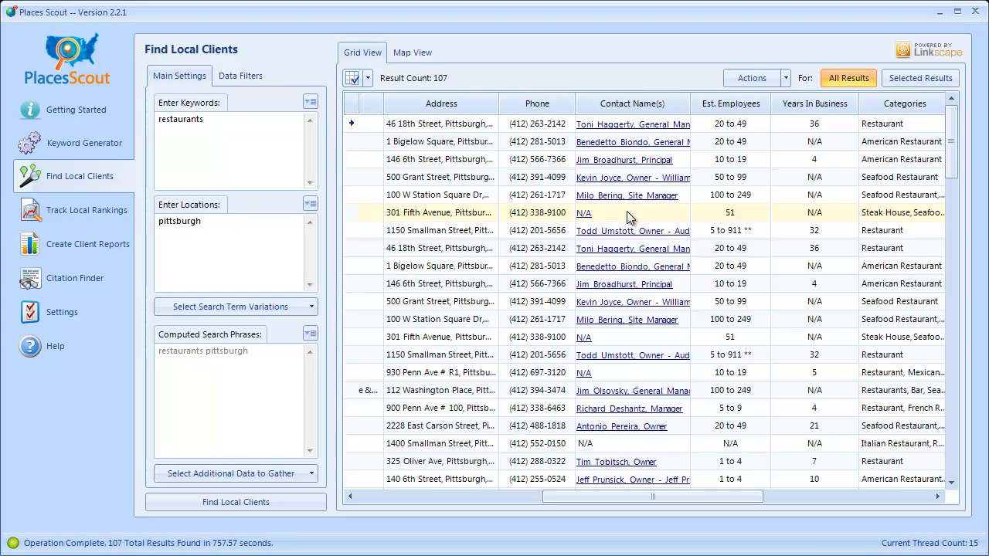
pyautogui.click(626, 211)
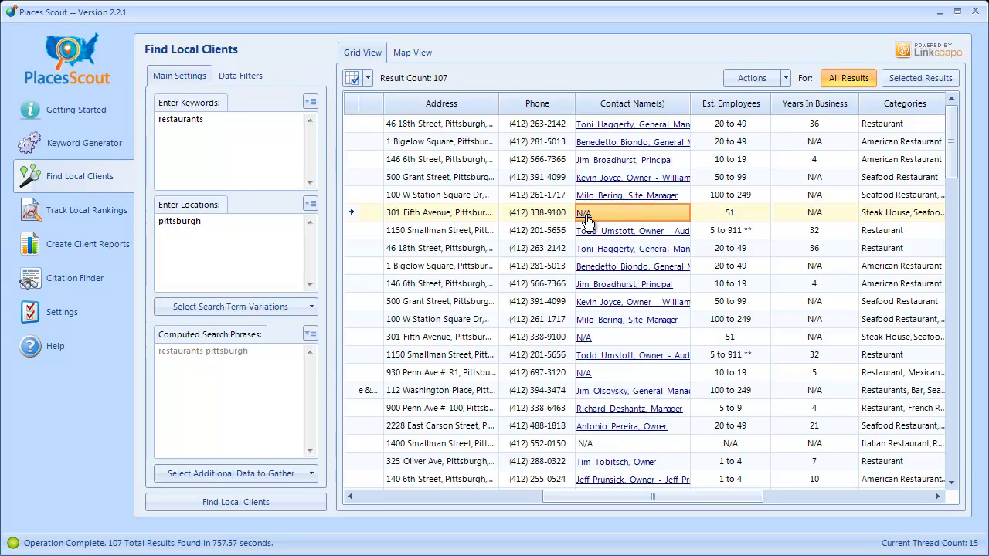
pyautogui.scroll(-2, 607, 255)
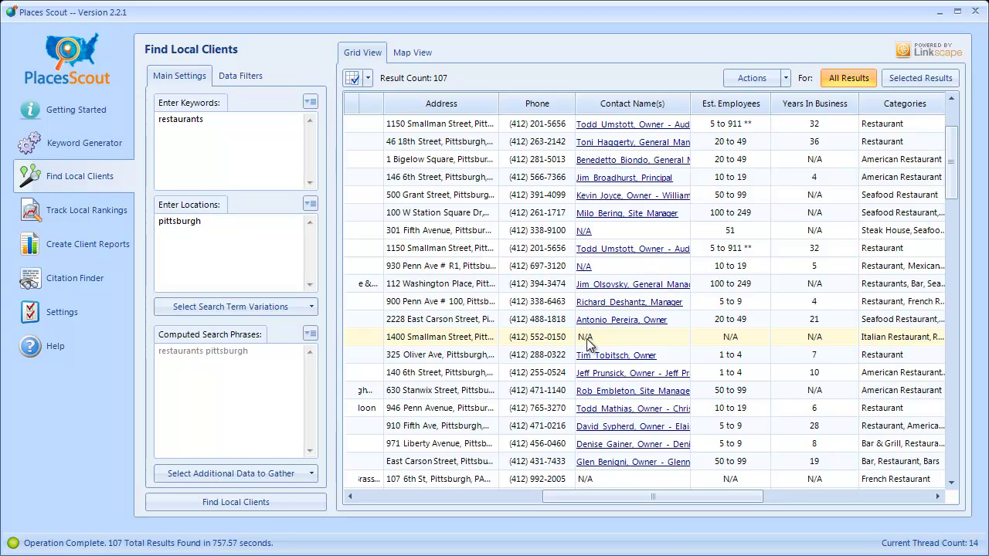
pyautogui.click(587, 338)
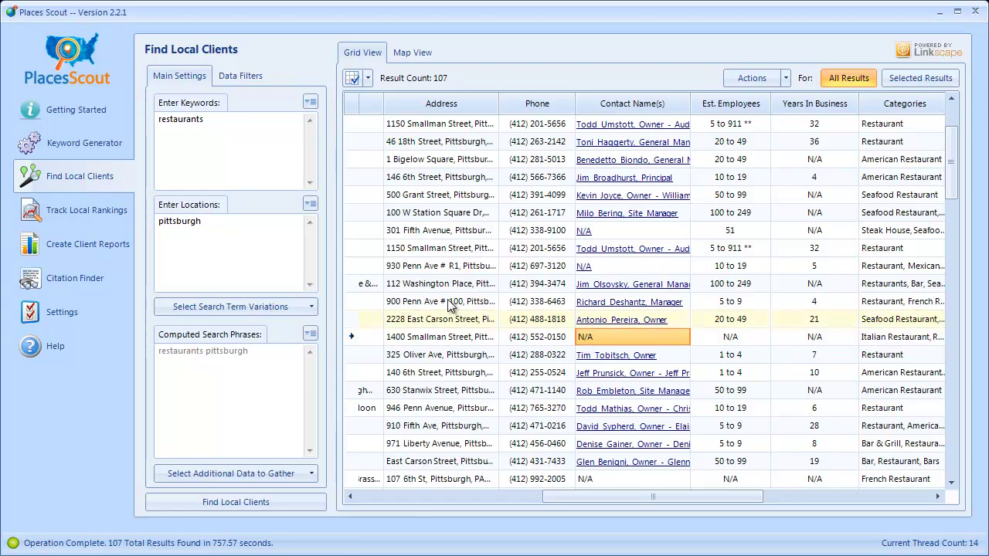
# Change the search location to cleveland and run the local client search for restaurants.
pyautogui.click(90, 306)
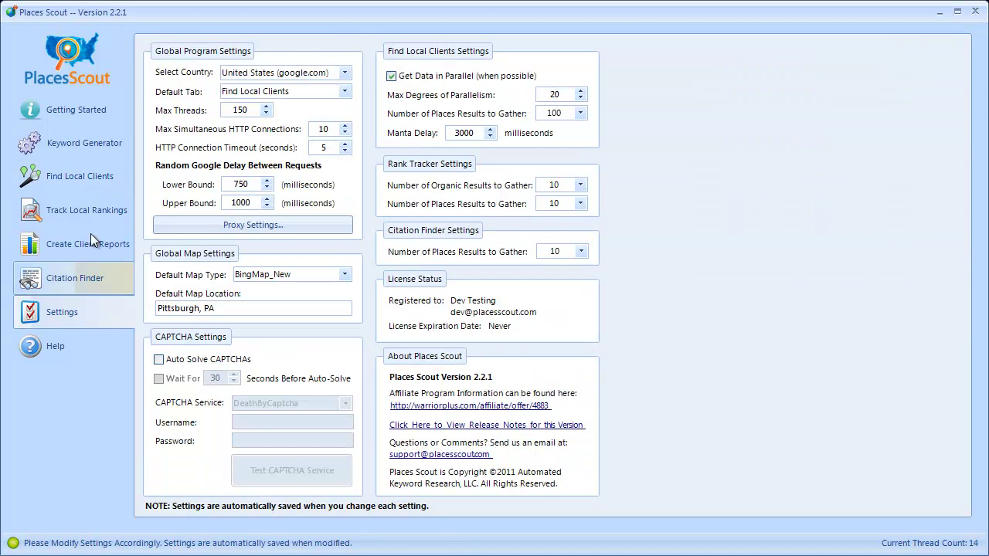
pyautogui.click(85, 173)
pyautogui.write('cleveland')
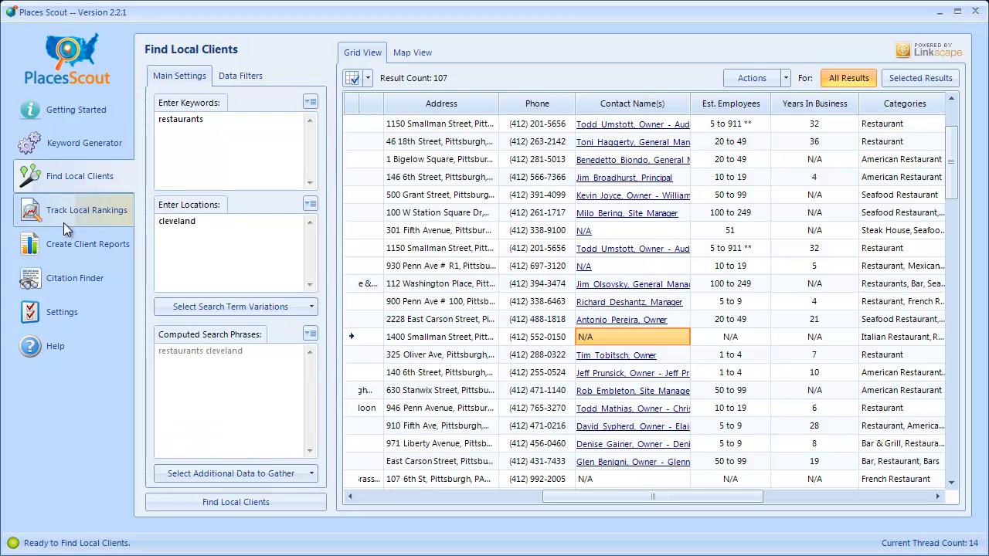
pyautogui.click(209, 503)
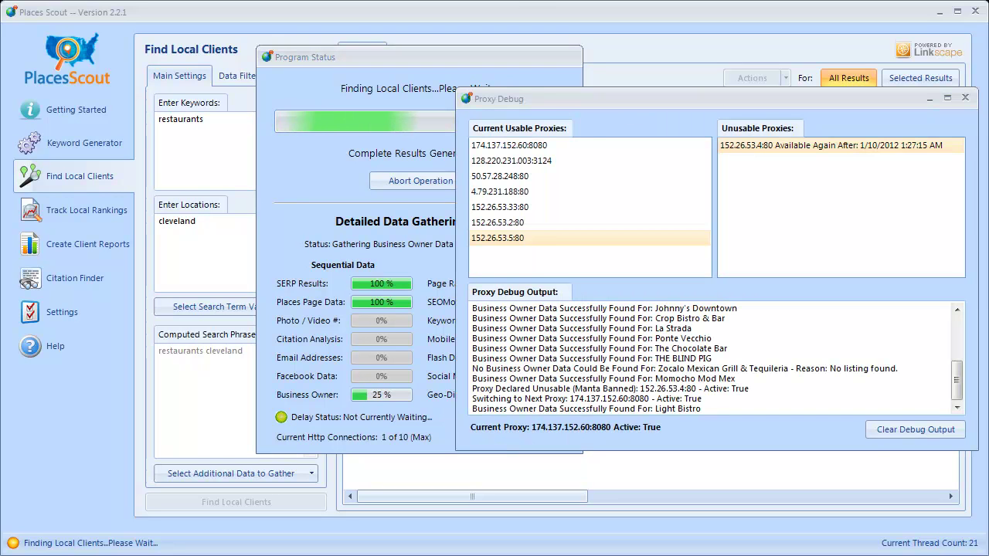
# Check the unusable proxies in the Proxy Debug window and abort the running Cleveland search.
pyautogui.click(793, 204)
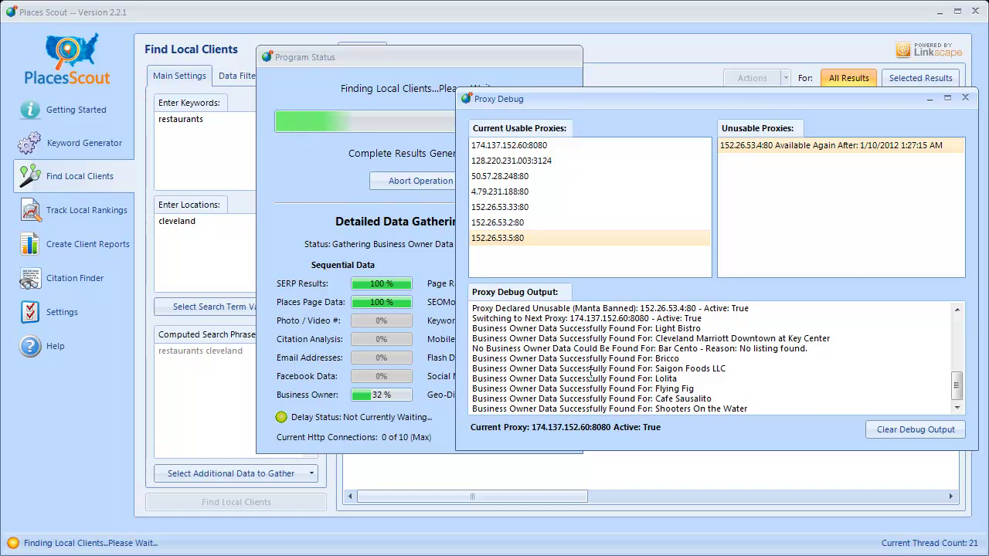
pyautogui.click(420, 181)
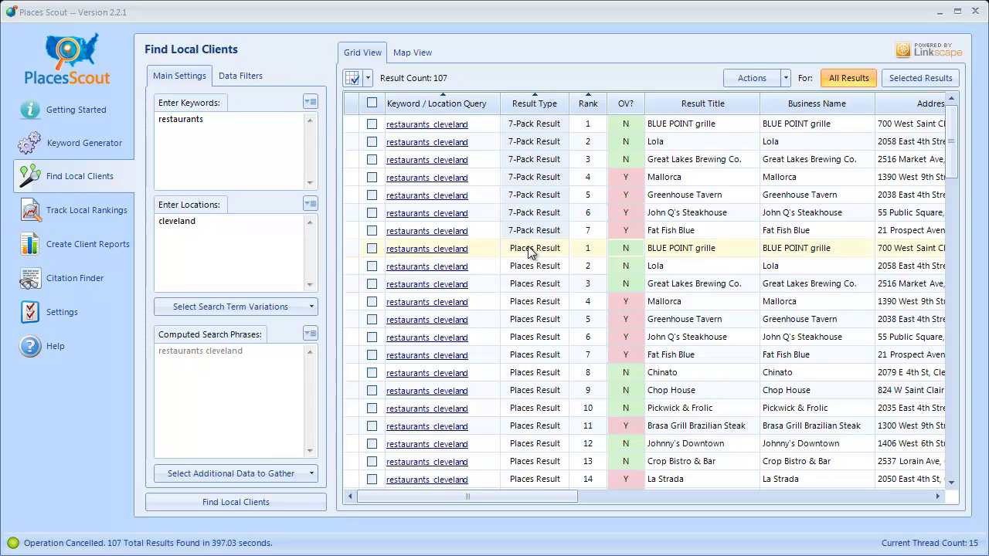
# Examine the contact names in the Cleveland results around the row where owner data gathering stopped.
pyautogui.moveTo(518, 498); pyautogui.dragTo(566, 497)
pyautogui.moveTo(595, 497); pyautogui.dragTo(694, 497)
pyautogui.moveTo(955, 150); pyautogui.dragTo(955, 309)
pyautogui.click(649, 309)
pyautogui.scroll(2, 649, 290)
pyautogui.click(638, 249)
pyautogui.click(636, 237)
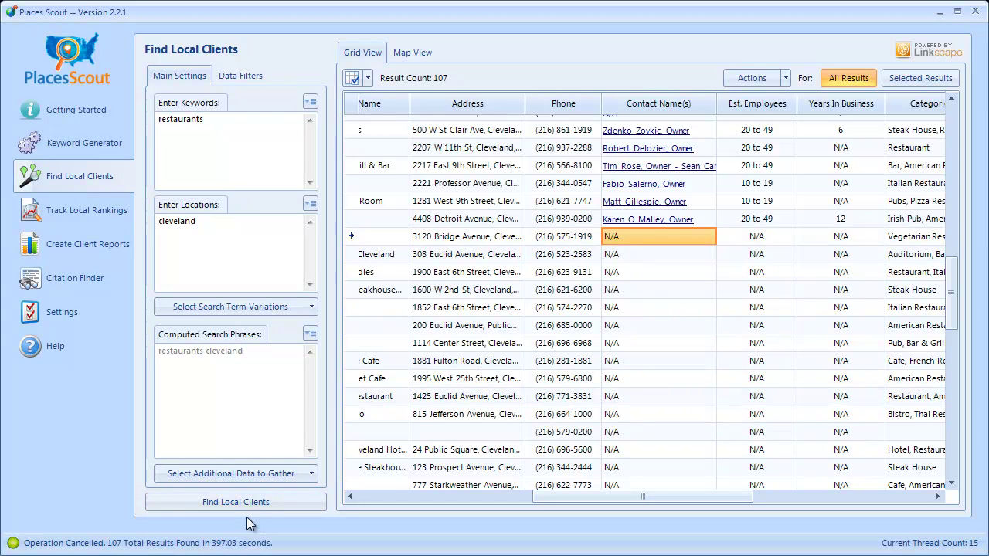
pyautogui.click(634, 354)
pyautogui.click(632, 240)
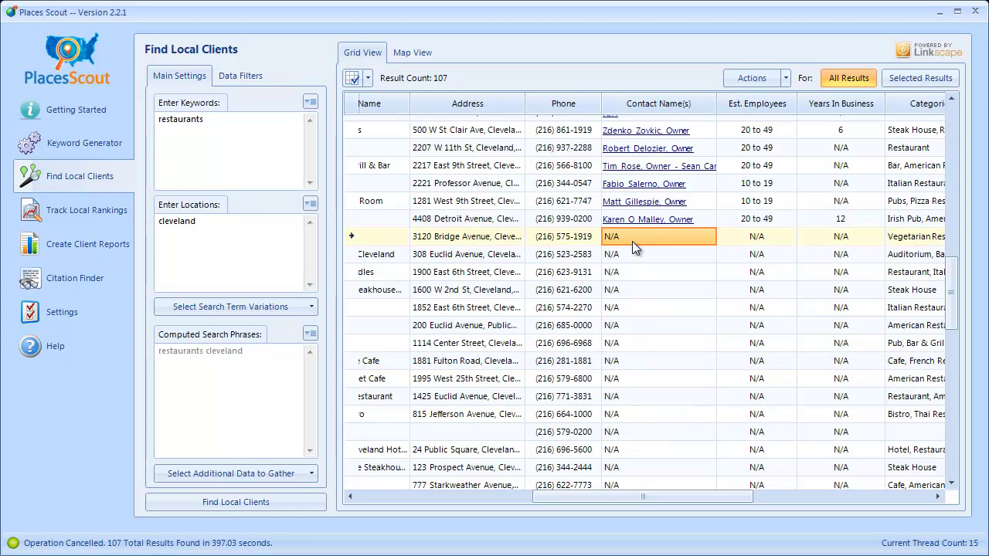
pyautogui.click(634, 298)
pyautogui.scroll(4, 636, 301)
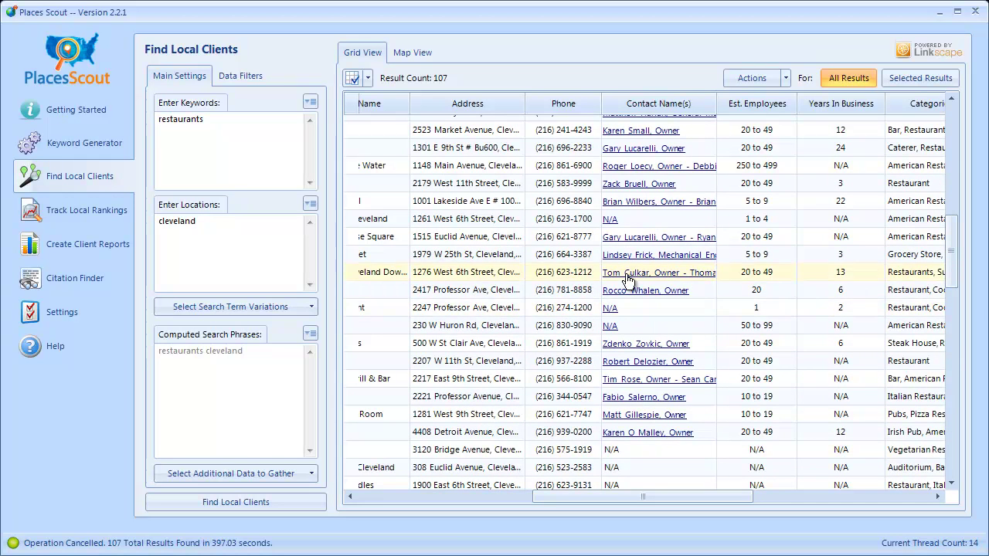
# Open the Sushi Rock profile on Manta from its contact link, review the company details and contacts, and return to Places Scout.
pyautogui.click(628, 279)
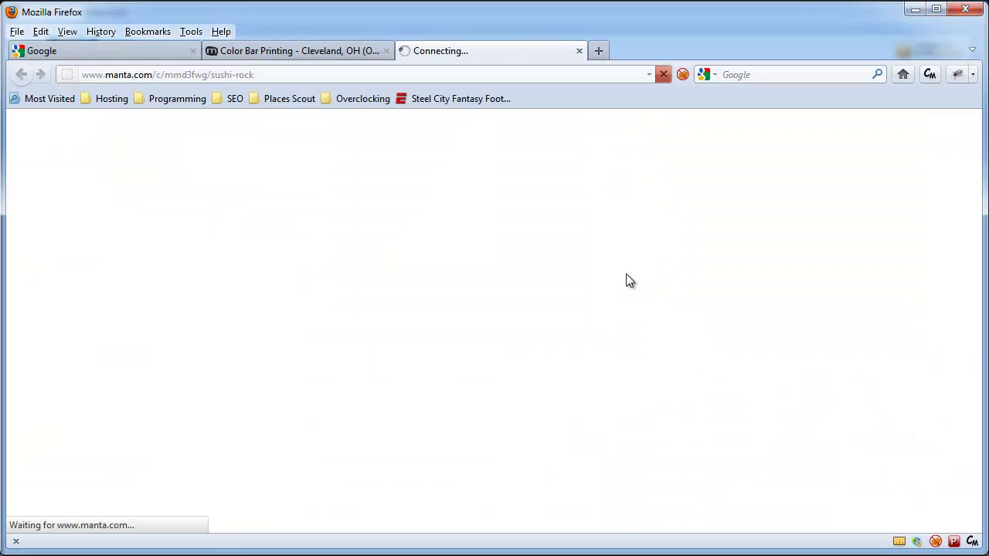
pyautogui.scroll(-6, 459, 270)
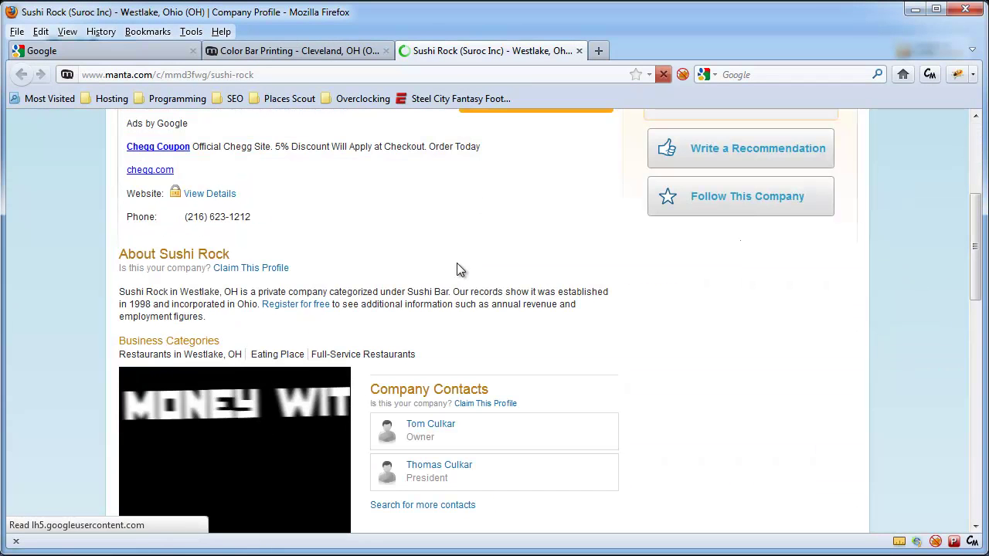
pyautogui.scroll(4, 459, 270)
pyautogui.scroll(-2, 398, 275)
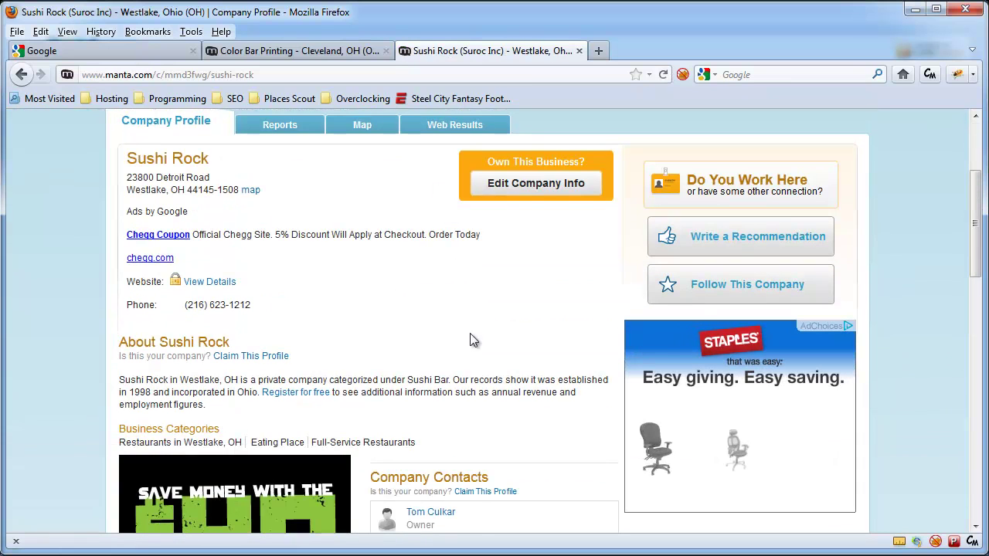
pyautogui.scroll(-6, 391, 311)
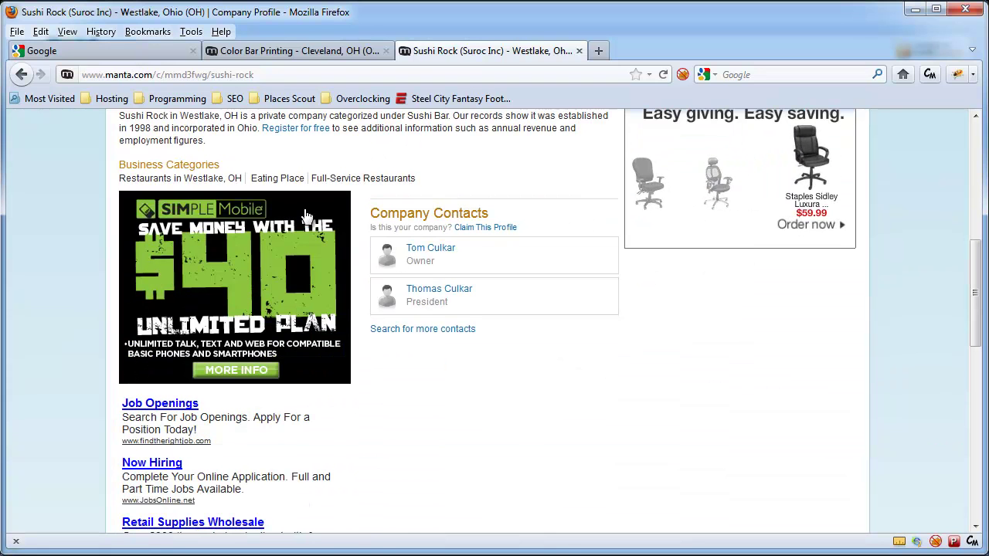
pyautogui.moveTo(558, 553)
pyautogui.click(471, 529)
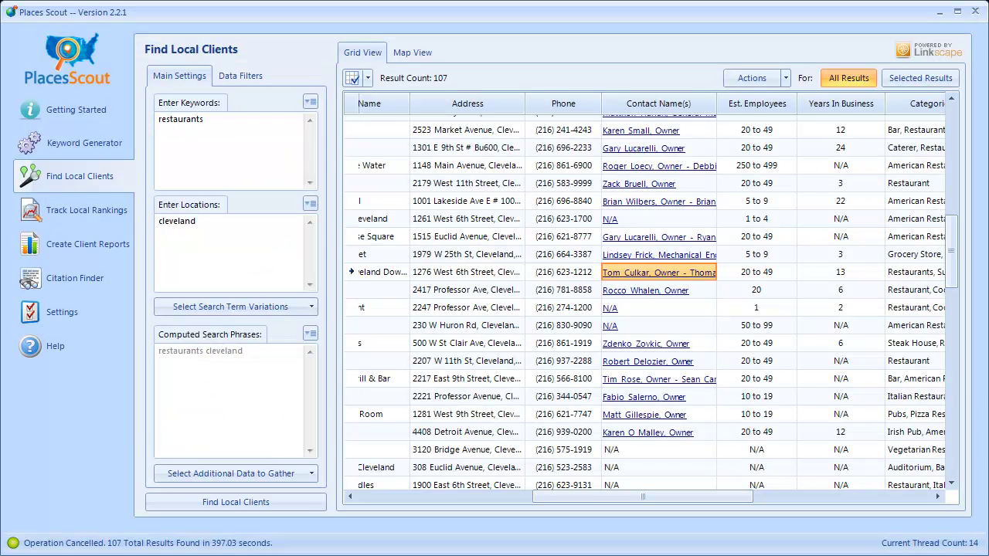